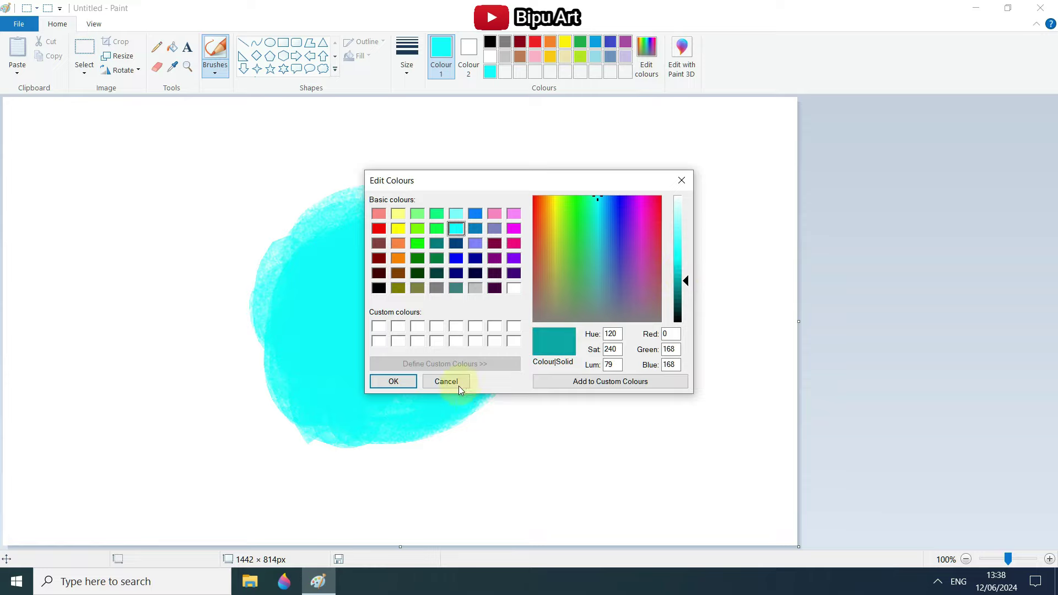
Step: Set the brush colour to teal (Red 0, Green 168, Blue 168) and paint a thick ring around the cyan circle
click(393, 381)
click(236, 281)
mouse_move(270, 202)
mouse_down()
mouse_move(292, 166)
mouse_move(363, 159)
mouse_move(287, 177)
mouse_move(233, 267)
mouse_move(252, 247)
mouse_move(234, 378)
mouse_move(303, 451)
mouse_up()
mouse_move(317, 190)
mouse_down()
mouse_move(472, 170)
mouse_move(538, 217)
mouse_move(567, 323)
mouse_move(540, 388)
mouse_move(457, 441)
mouse_move(331, 458)
mouse_move(279, 453)
mouse_move(526, 336)
mouse_move(519, 427)
mouse_move(319, 465)
mouse_move(220, 370)
mouse_move(180, 215)
mouse_up()
mouse_move(244, 144)
mouse_down()
mouse_move(289, 167)
mouse_move(353, 165)
mouse_move(402, 131)
mouse_move(495, 152)
mouse_move(566, 246)
mouse_move(567, 225)
mouse_move(586, 329)
mouse_move(520, 446)
mouse_move(427, 515)
mouse_move(255, 462)
mouse_move(206, 346)
mouse_move(192, 364)
mouse_move(233, 448)
mouse_move(337, 498)
mouse_up()
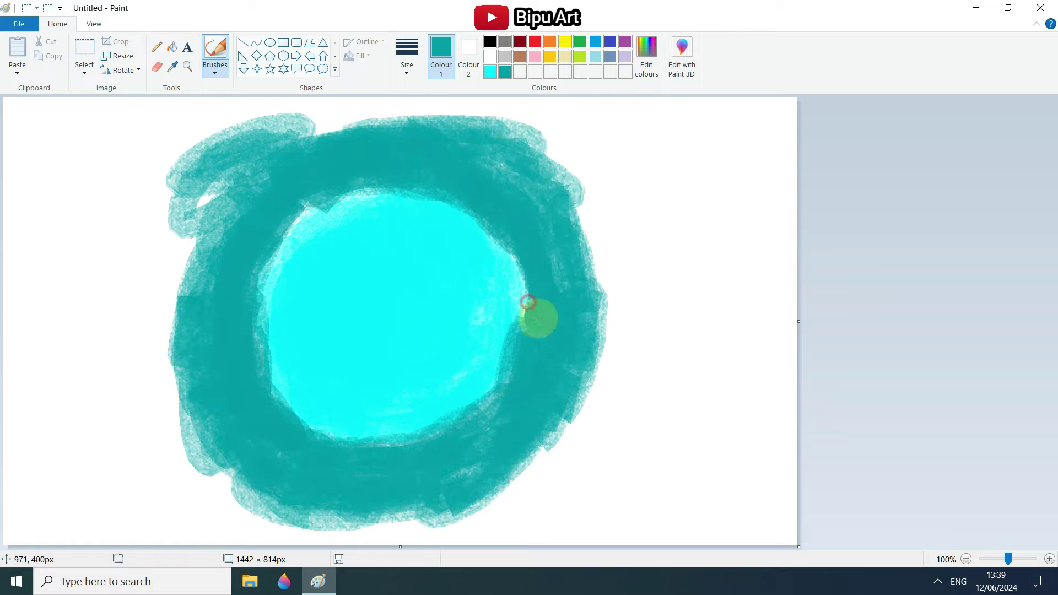
mouse_move(222, 199)
mouse_down()
mouse_move(298, 137)
mouse_move(574, 230)
mouse_move(538, 491)
mouse_move(428, 526)
mouse_move(225, 430)
mouse_up()
Step: Darken the teal brush colour and paint a second broad ring around the first teal ring, reaching the canvas's upper and lower edges
click(650, 60)
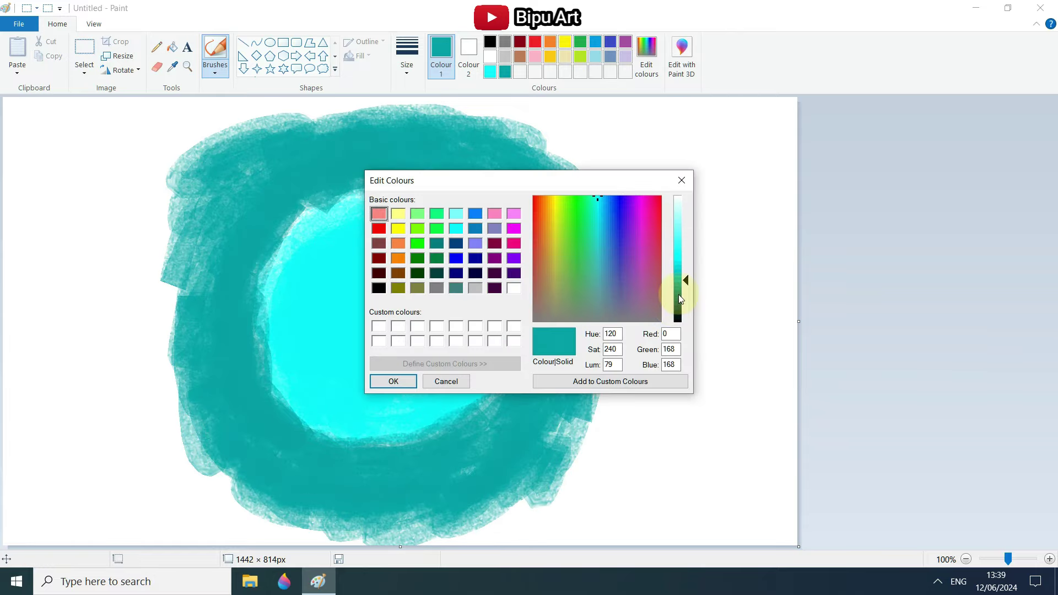
click(380, 381)
mouse_move(157, 181)
mouse_down()
mouse_move(160, 165)
mouse_move(189, 147)
mouse_move(319, 91)
mouse_move(203, 160)
mouse_move(134, 300)
mouse_move(171, 209)
mouse_move(159, 428)
mouse_up()
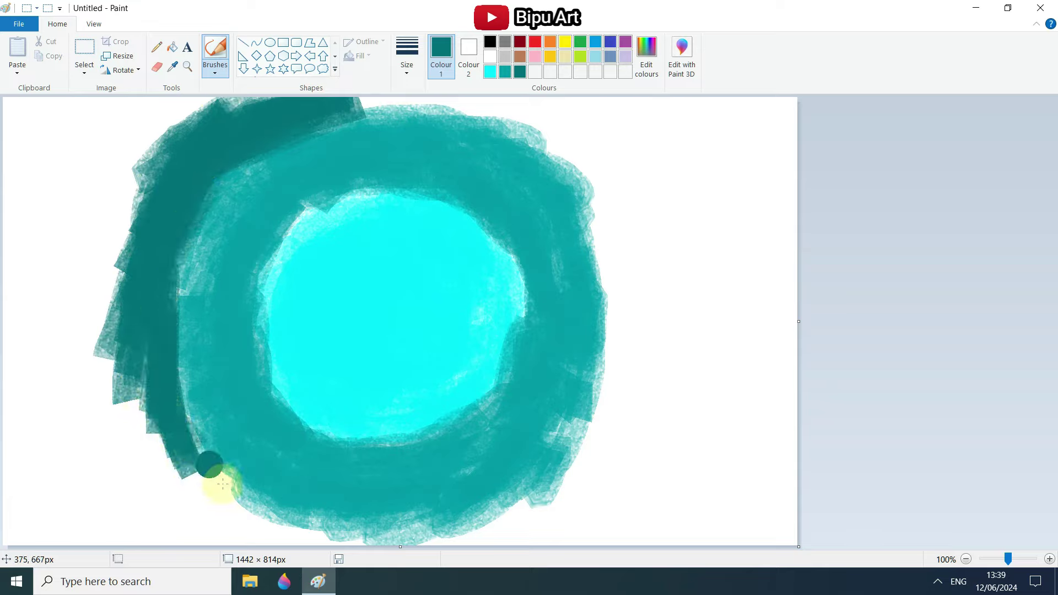
mouse_move(209, 464)
mouse_down()
mouse_move(258, 537)
mouse_move(277, 518)
mouse_move(294, 528)
mouse_move(269, 532)
mouse_move(313, 526)
mouse_move(388, 551)
mouse_move(478, 538)
mouse_up()
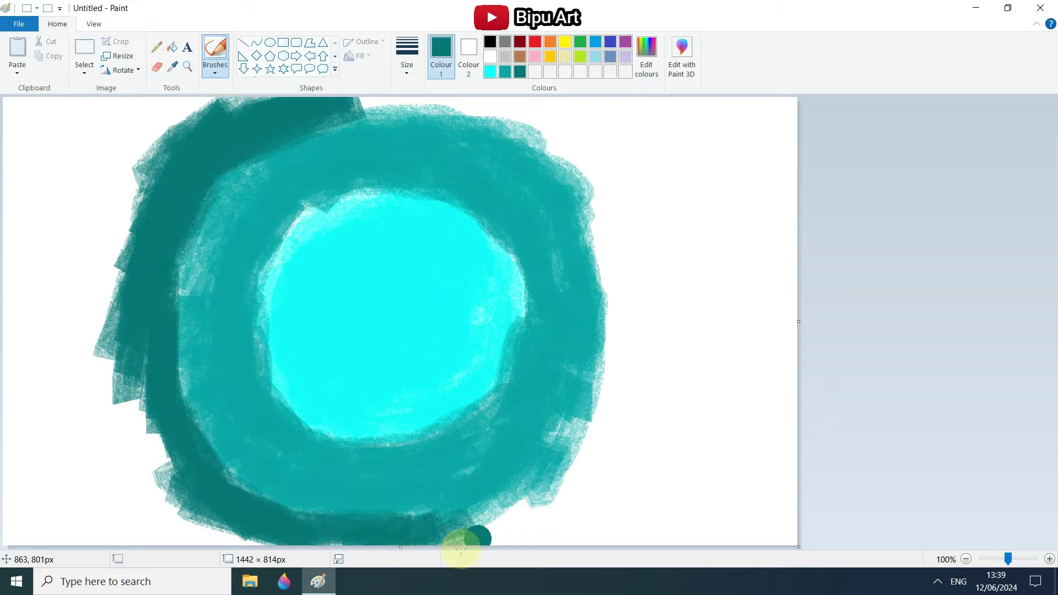
mouse_move(469, 108)
mouse_down()
mouse_move(562, 148)
mouse_move(602, 217)
mouse_move(619, 295)
mouse_up()
mouse_move(644, 385)
mouse_down()
mouse_move(622, 395)
mouse_move(608, 435)
mouse_move(585, 439)
mouse_move(573, 468)
mouse_up()
mouse_move(501, 554)
mouse_down()
mouse_move(459, 551)
mouse_move(544, 501)
mouse_move(451, 548)
mouse_up()
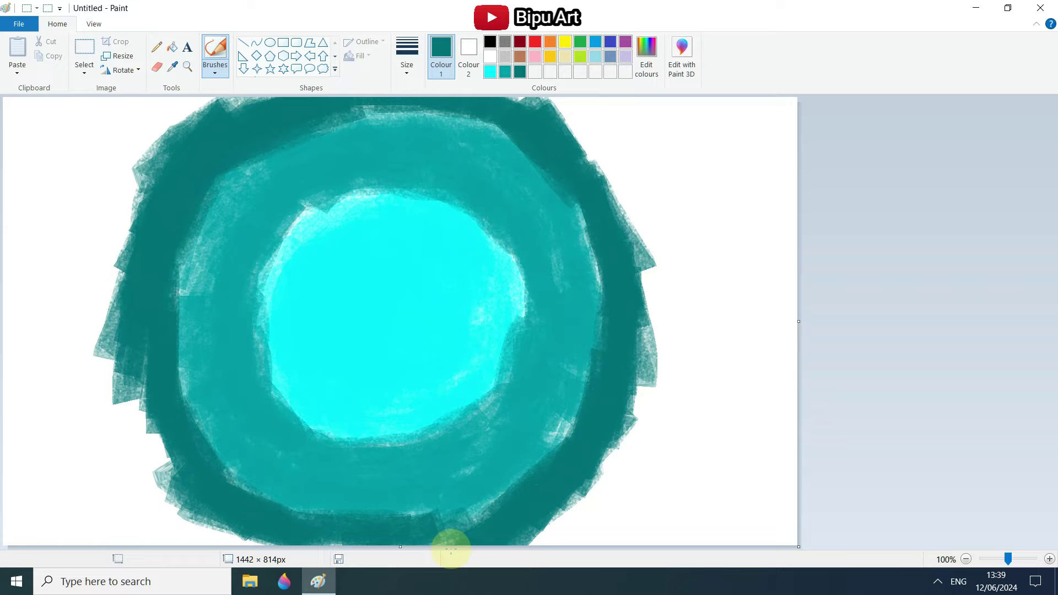
mouse_move(184, 448)
mouse_down()
mouse_move(178, 492)
mouse_move(259, 530)
mouse_move(182, 521)
mouse_move(140, 413)
mouse_move(144, 475)
mouse_move(238, 550)
mouse_move(196, 524)
mouse_move(118, 330)
mouse_move(114, 227)
mouse_move(187, 107)
mouse_up()
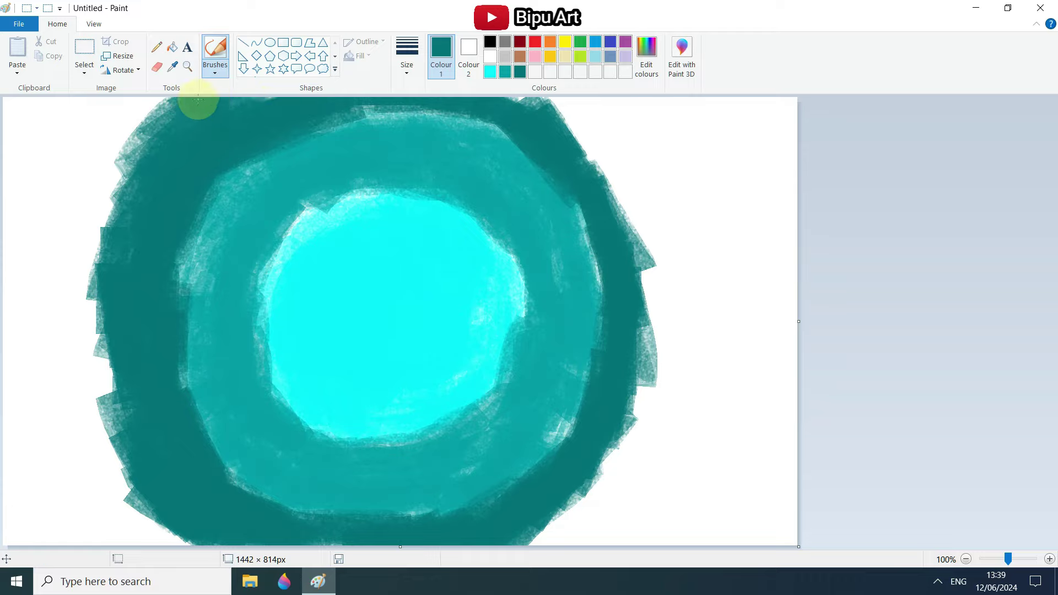
mouse_move(575, 130)
mouse_down()
mouse_move(469, 99)
mouse_move(574, 137)
mouse_move(619, 244)
mouse_move(648, 263)
mouse_move(662, 255)
mouse_move(664, 346)
mouse_move(647, 296)
mouse_move(661, 333)
mouse_move(656, 316)
mouse_move(644, 471)
mouse_move(543, 532)
mouse_move(606, 493)
mouse_move(554, 521)
mouse_up()
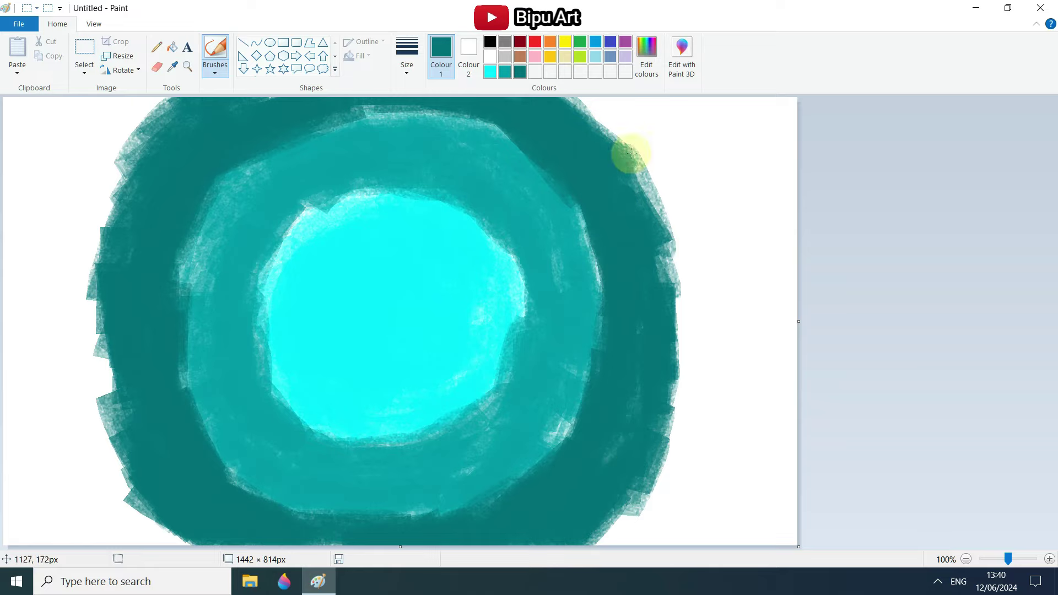
Step: Set the brush colour to dark teal (Red 0, Green 72, Blue 72) and paint a third band outside the second ring on both sides
click(646, 55)
click(393, 382)
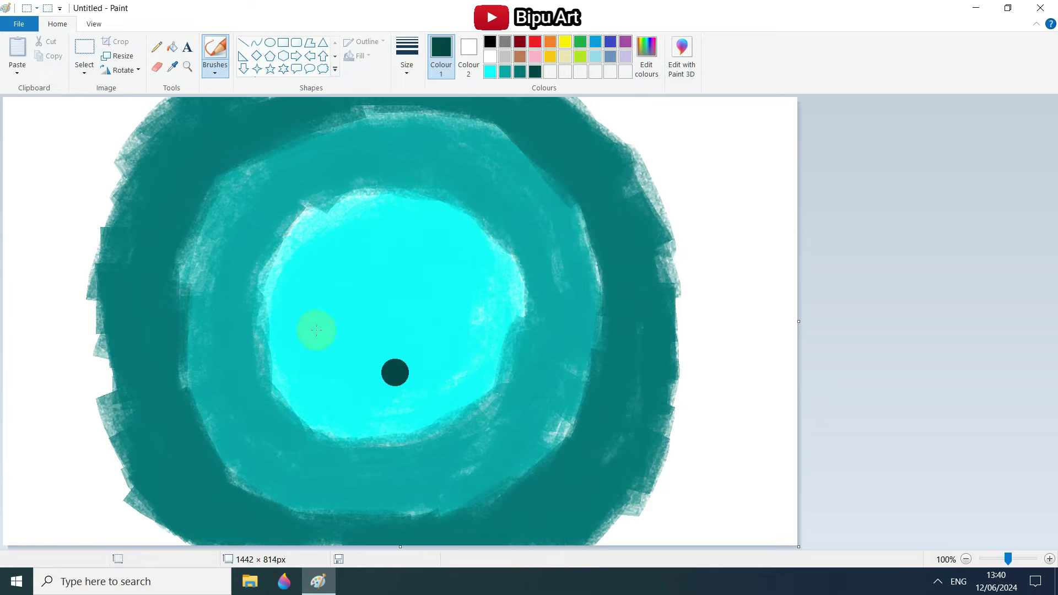
mouse_move(113, 190)
mouse_down()
mouse_move(140, 135)
mouse_move(68, 255)
mouse_move(89, 254)
mouse_move(52, 361)
mouse_move(114, 416)
mouse_move(85, 432)
mouse_move(92, 418)
mouse_move(118, 472)
mouse_move(113, 505)
mouse_up()
mouse_move(177, 553)
mouse_down()
mouse_move(99, 488)
mouse_move(71, 499)
mouse_move(60, 445)
mouse_move(41, 286)
mouse_move(64, 204)
mouse_move(54, 148)
mouse_move(107, 127)
mouse_move(113, 105)
mouse_up()
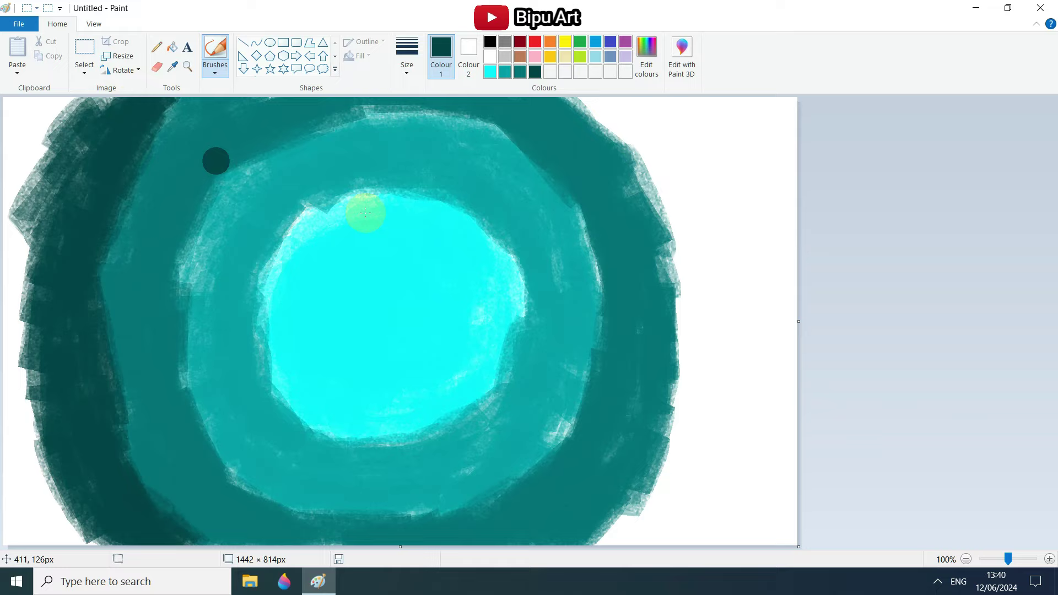
mouse_move(588, 112)
mouse_down()
mouse_move(603, 149)
mouse_move(601, 104)
mouse_move(637, 138)
mouse_move(671, 225)
mouse_move(650, 132)
mouse_move(634, 117)
mouse_move(692, 181)
mouse_move(684, 368)
mouse_move(671, 326)
mouse_move(682, 366)
mouse_move(698, 372)
mouse_move(662, 510)
mouse_move(652, 501)
mouse_move(606, 535)
mouse_move(614, 487)
mouse_move(673, 458)
mouse_move(687, 494)
mouse_move(704, 439)
mouse_move(668, 548)
mouse_move(664, 511)
mouse_move(712, 386)
mouse_move(754, 392)
mouse_move(705, 411)
mouse_move(706, 249)
mouse_move(735, 289)
mouse_move(686, 124)
mouse_up()
mouse_move(73, 130)
mouse_down()
mouse_move(1, 384)
mouse_move(39, 395)
mouse_move(53, 434)
mouse_up()
Step: Mix a near-black teal and paint over the remaining white areas along both sides and corners of the canvas
click(647, 55)
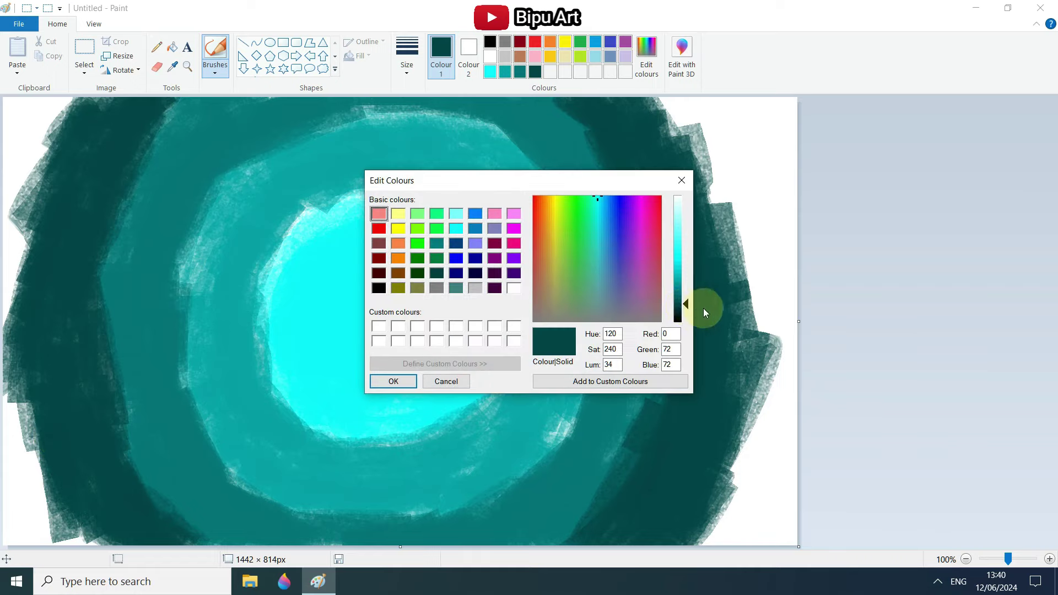
click(393, 381)
mouse_move(726, 153)
mouse_down()
mouse_move(682, 108)
mouse_move(701, 97)
mouse_up()
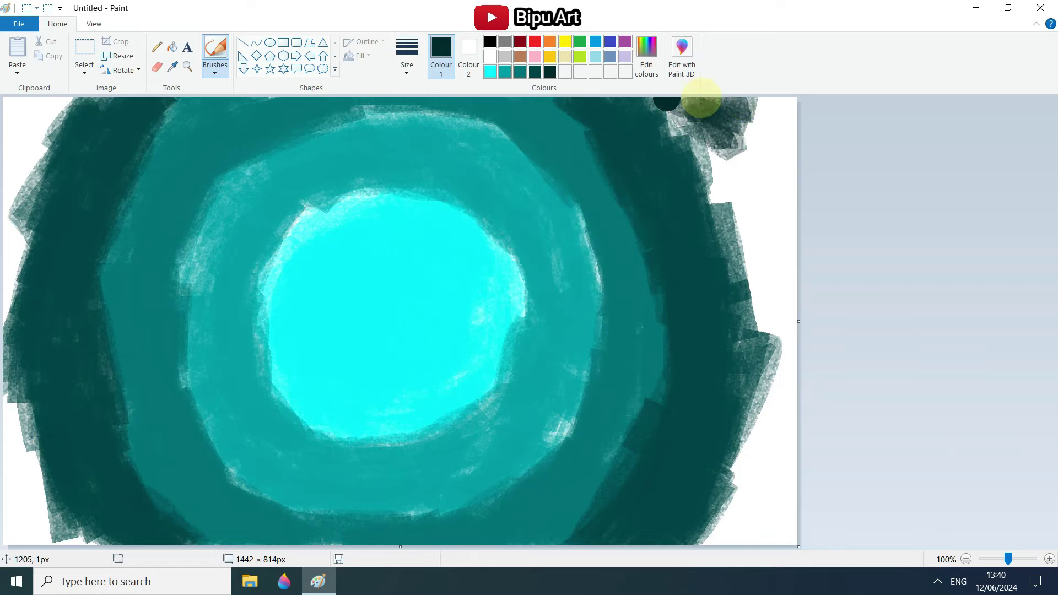
mouse_move(792, 109)
mouse_down()
mouse_move(782, 423)
mouse_move(762, 504)
mouse_move(807, 554)
mouse_move(773, 540)
mouse_move(789, 523)
mouse_move(684, 544)
mouse_move(753, 481)
mouse_move(764, 397)
mouse_move(775, 499)
mouse_move(768, 244)
mouse_move(724, 180)
mouse_move(792, 142)
mouse_move(724, 118)
mouse_move(651, 141)
mouse_move(748, 139)
mouse_move(727, 181)
mouse_move(795, 235)
mouse_up()
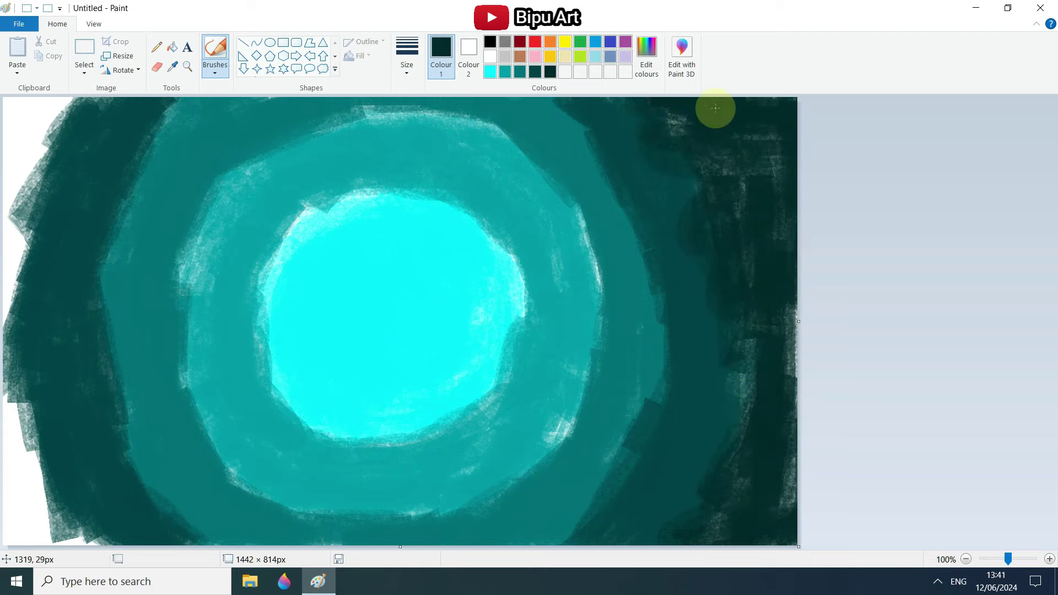
mouse_move(754, 150)
mouse_down()
mouse_move(763, 249)
mouse_move(747, 437)
mouse_move(784, 420)
mouse_move(782, 505)
mouse_up()
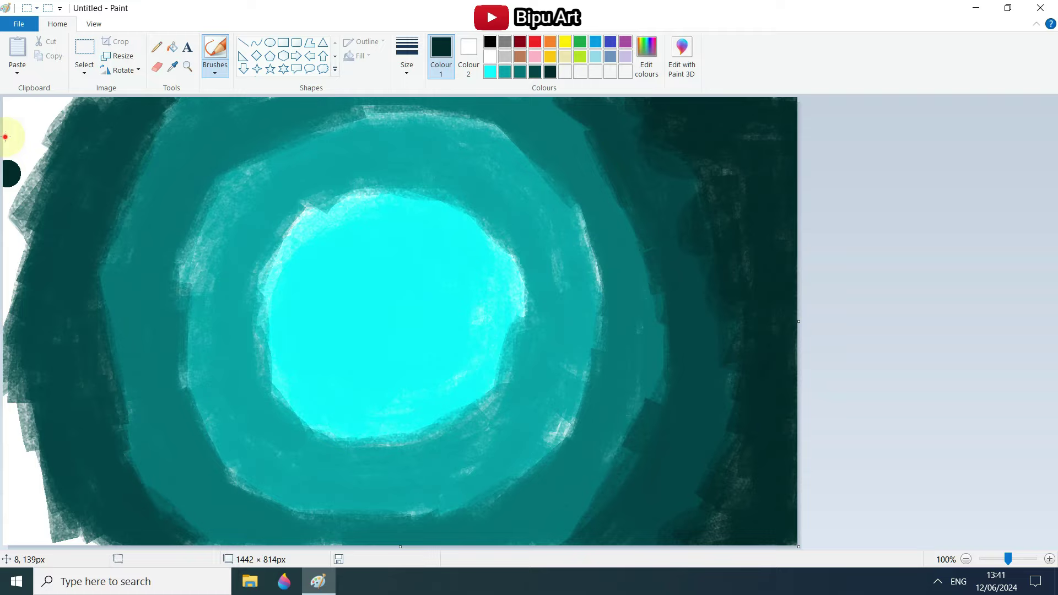
mouse_move(55, 108)
mouse_down()
mouse_move(11, 215)
mouse_move(30, 268)
mouse_move(15, 295)
mouse_move(20, 457)
mouse_up()
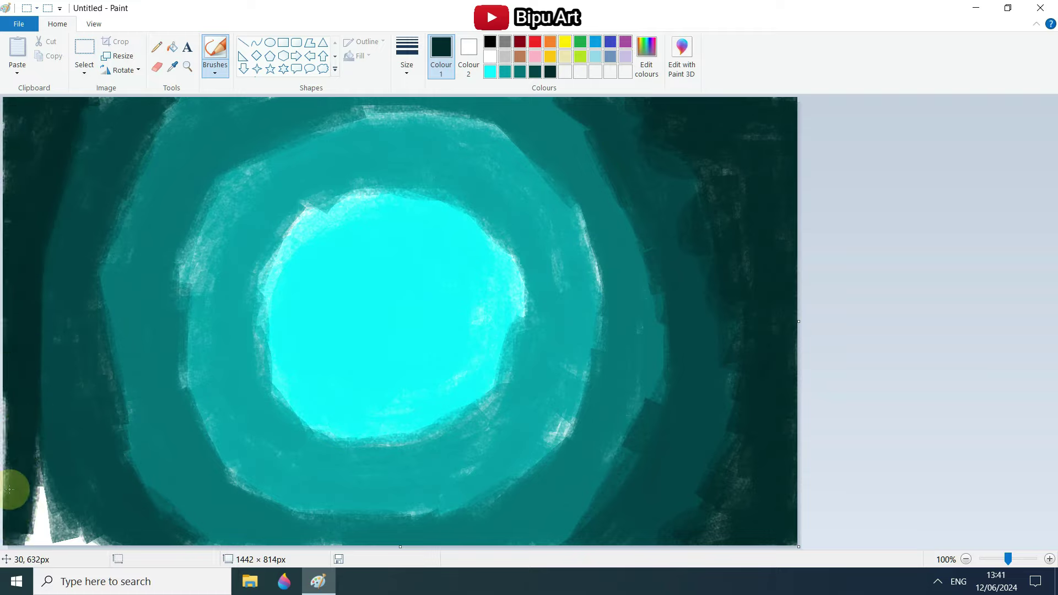
drag(40, 539, 29, 462)
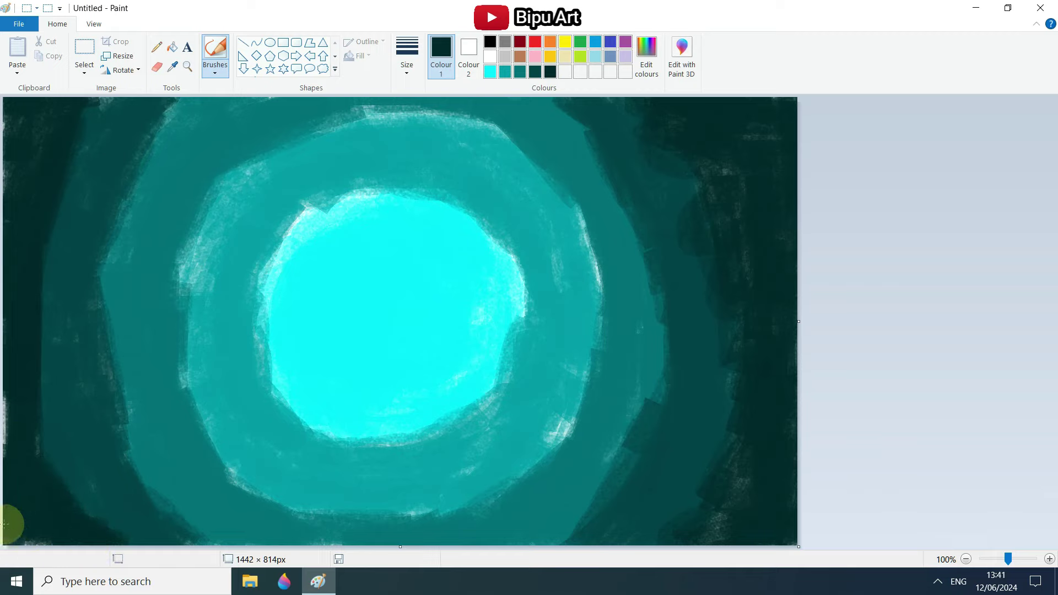
mouse_move(22, 161)
mouse_down()
mouse_move(27, 401)
mouse_move(94, 518)
mouse_up()
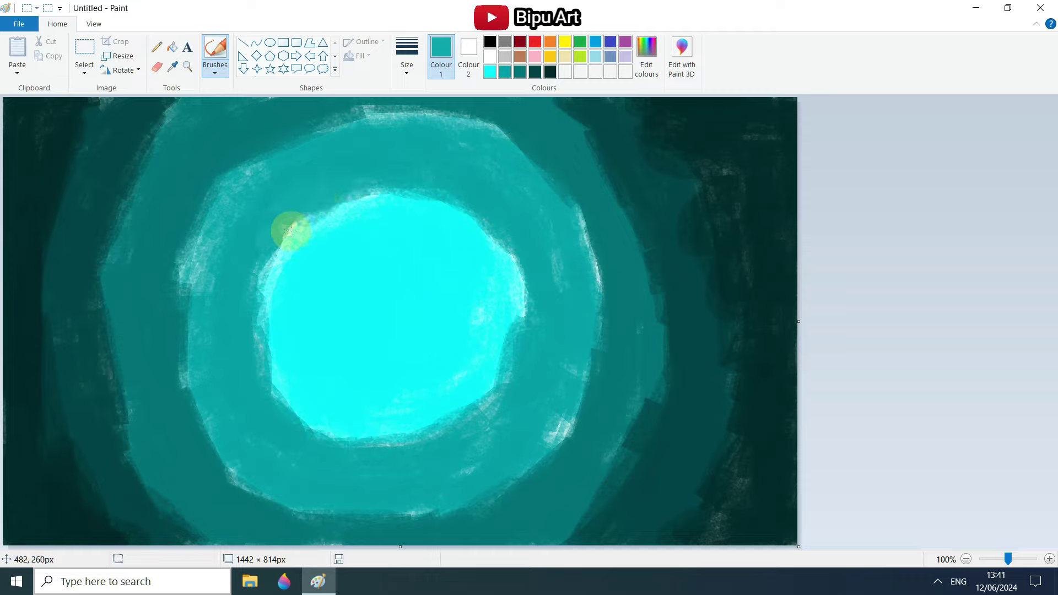
Step: Cover the cyan circle's rough edge with the first ring's teal, and soften it with a lighter teal (Red 26, Green 204, Blue 204)
mouse_move(291, 231)
mouse_down()
mouse_move(254, 276)
mouse_move(241, 363)
mouse_up()
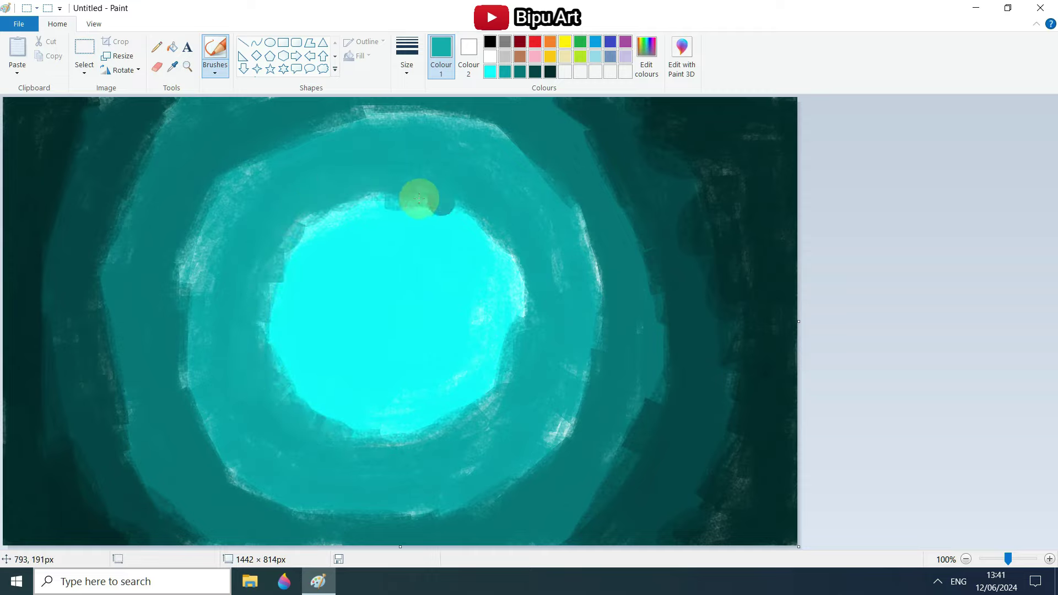
drag(521, 275, 501, 378)
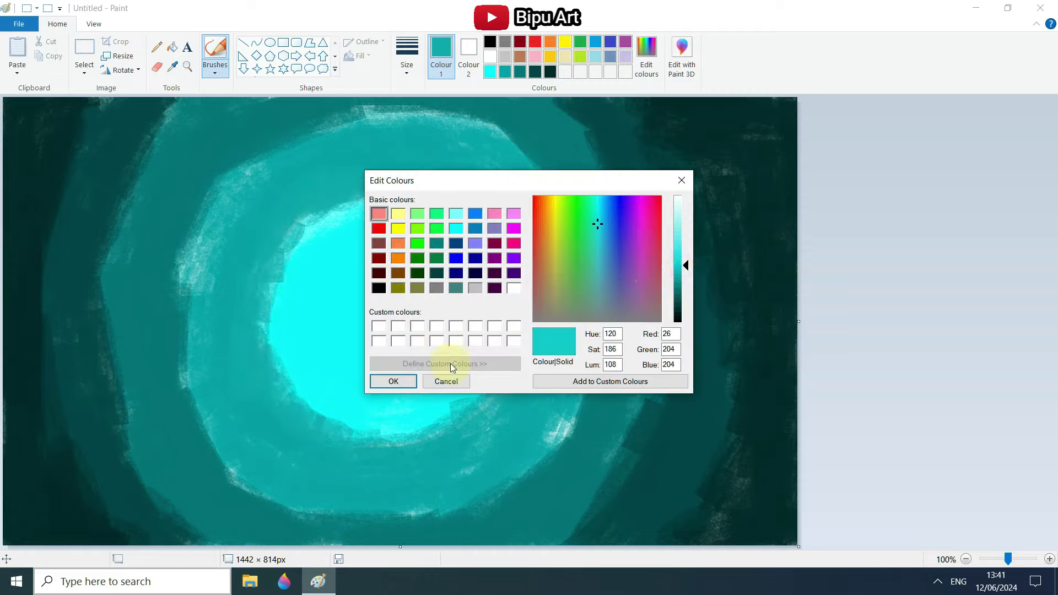
click(395, 379)
mouse_move(267, 334)
mouse_down()
mouse_move(373, 442)
mouse_move(420, 204)
mouse_move(514, 343)
mouse_move(397, 443)
mouse_up()
Step: Mix brighter cyan-teal shades and blend them around the bright centre to smooth its transition into the first ring
click(647, 55)
click(595, 224)
click(394, 379)
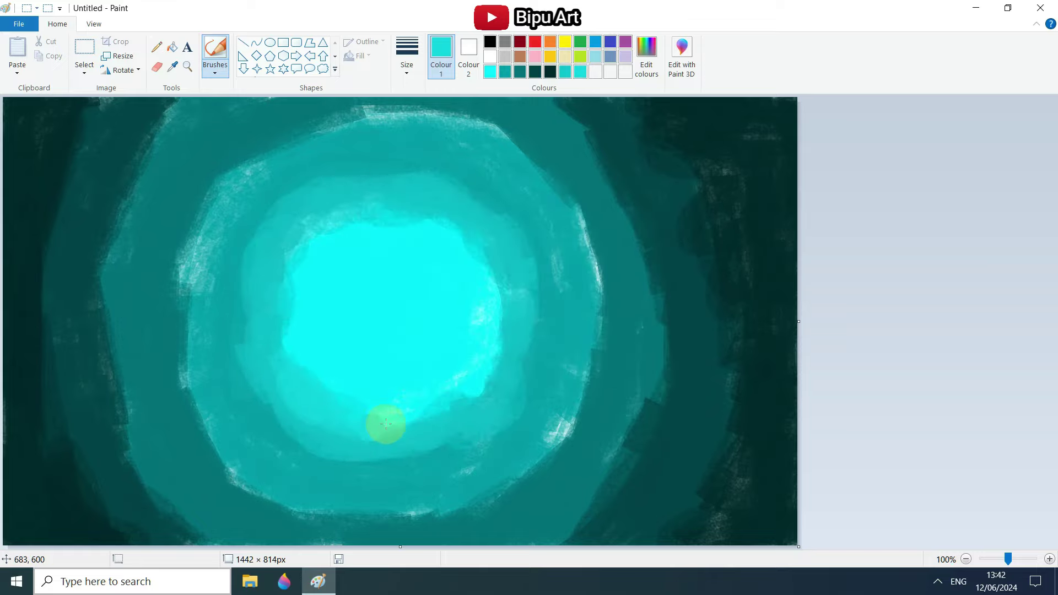
mouse_move(435, 221)
mouse_down()
mouse_move(489, 376)
mouse_move(432, 413)
mouse_up()
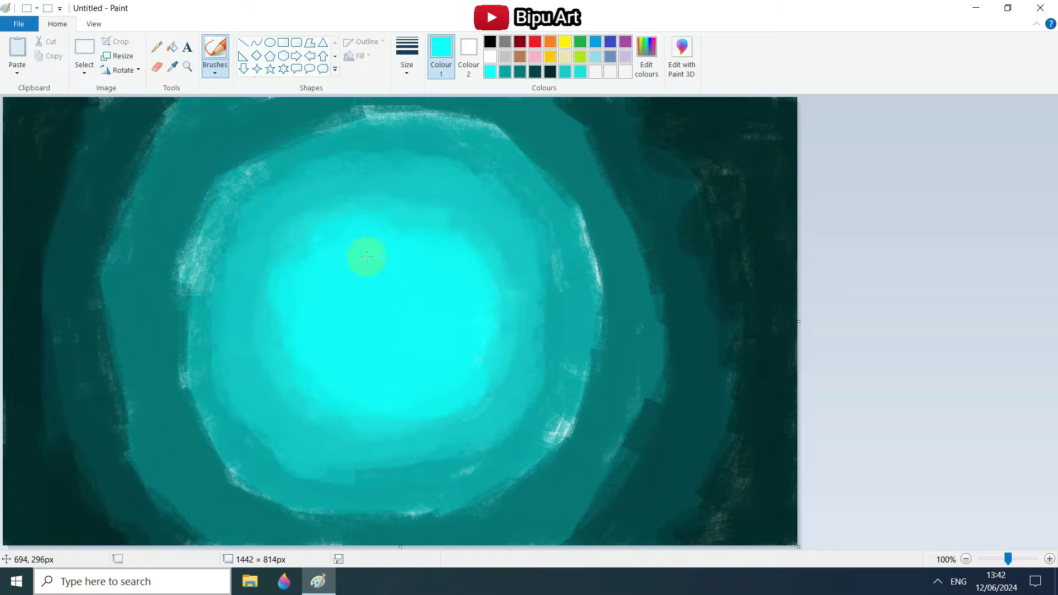
click(351, 288)
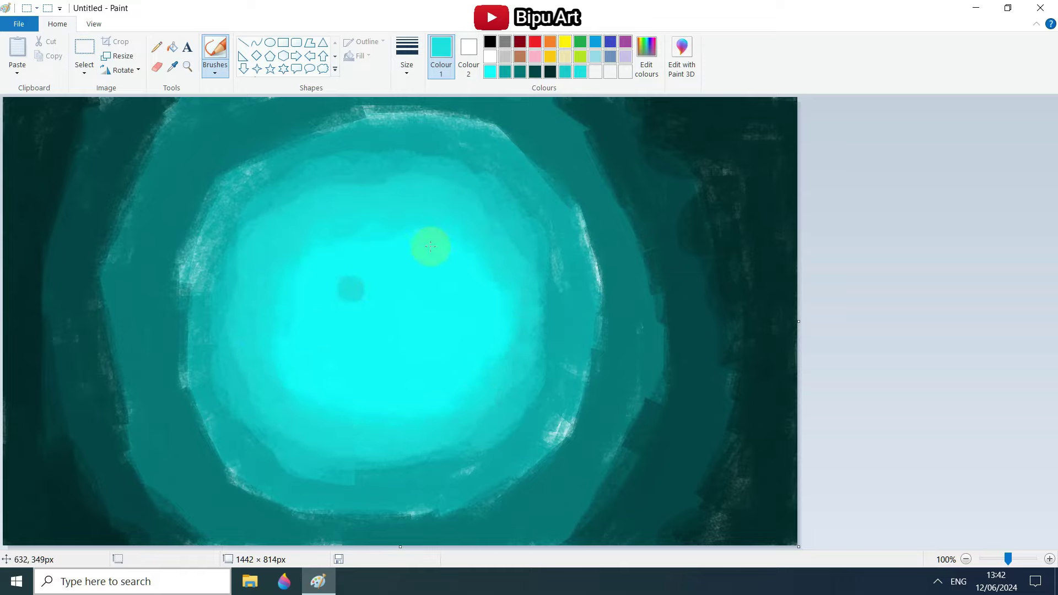
click(647, 55)
click(392, 378)
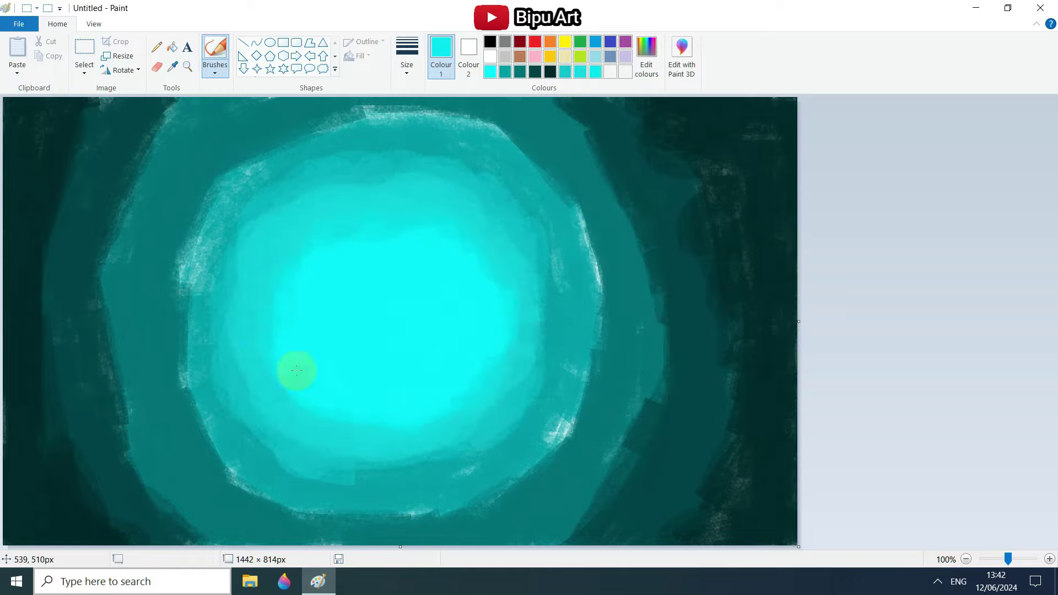
Step: Sample intermediate teals from the painting and brush over the white streaks and borders of the first ring to blend it
click(188, 145)
mouse_move(292, 163)
mouse_down()
mouse_move(336, 130)
mouse_move(525, 132)
mouse_move(589, 267)
mouse_move(583, 409)
mouse_move(495, 481)
mouse_move(302, 504)
mouse_move(202, 430)
mouse_move(196, 258)
mouse_move(237, 177)
mouse_move(213, 158)
mouse_up()
click(249, 267)
mouse_move(250, 243)
mouse_down()
mouse_move(384, 155)
mouse_move(480, 153)
mouse_move(555, 295)
mouse_move(518, 421)
mouse_move(417, 471)
mouse_move(246, 423)
mouse_move(250, 204)
mouse_up()
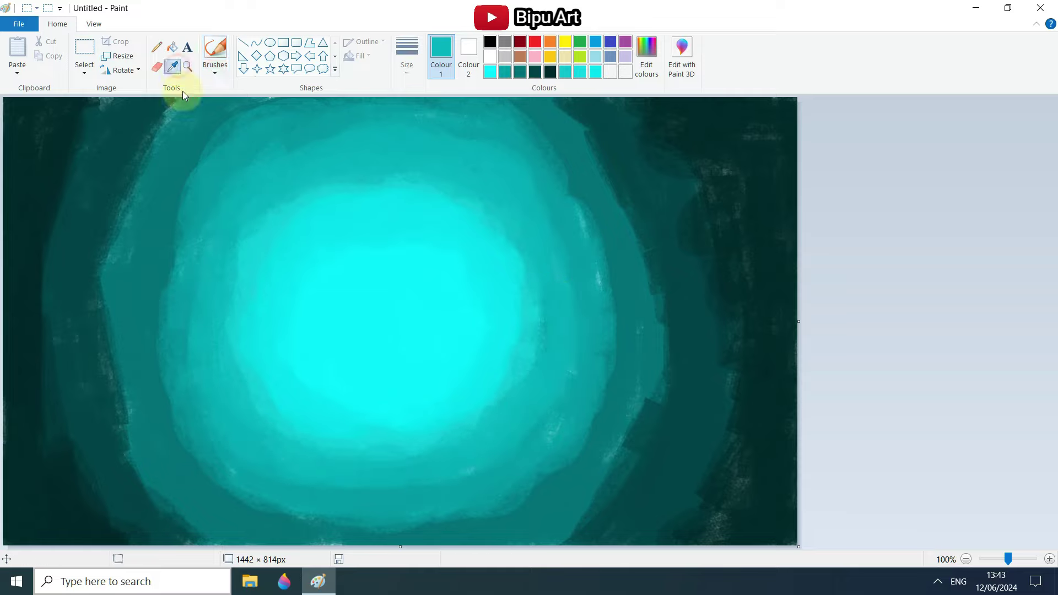
click(241, 231)
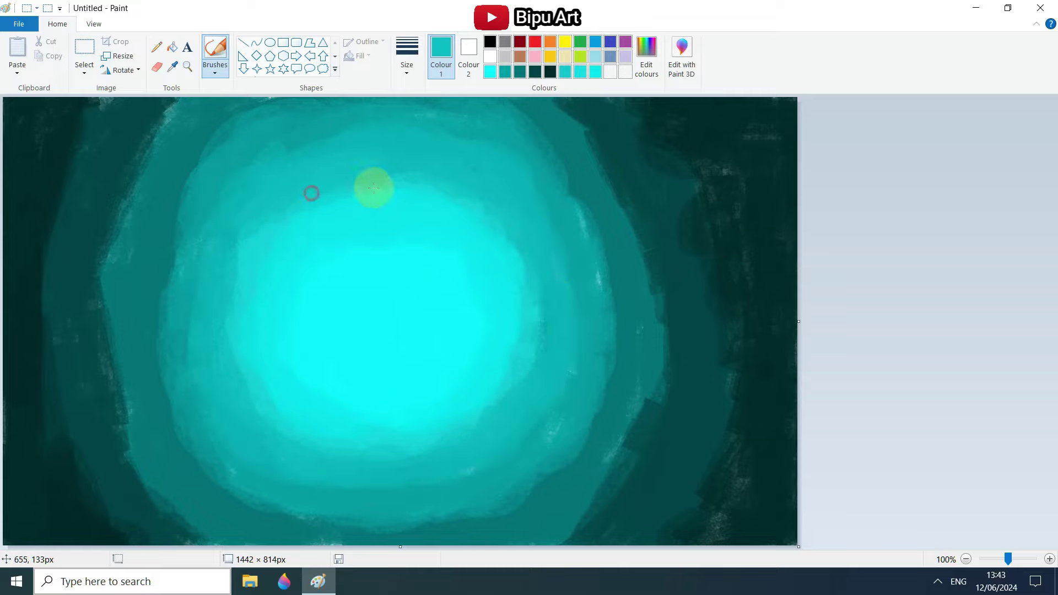
click(250, 279)
mouse_move(277, 241)
mouse_down()
mouse_move(260, 439)
mouse_move(530, 347)
mouse_up()
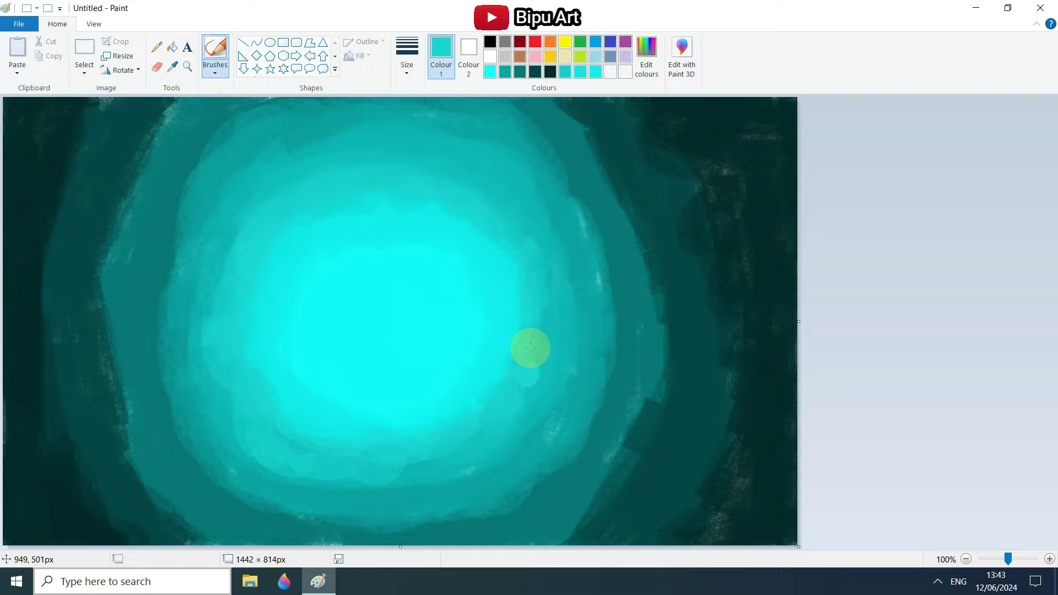
Step: Mix a slightly darker teal from a sampled ring shade and blend the second ring's border into the dark band on both sides
click(173, 273)
click(646, 55)
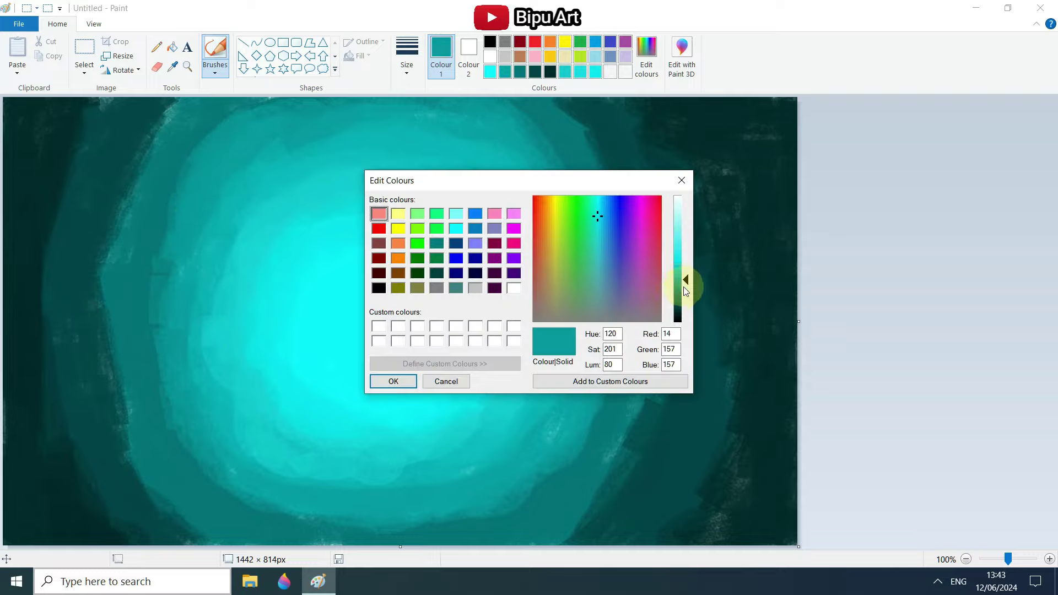
click(392, 378)
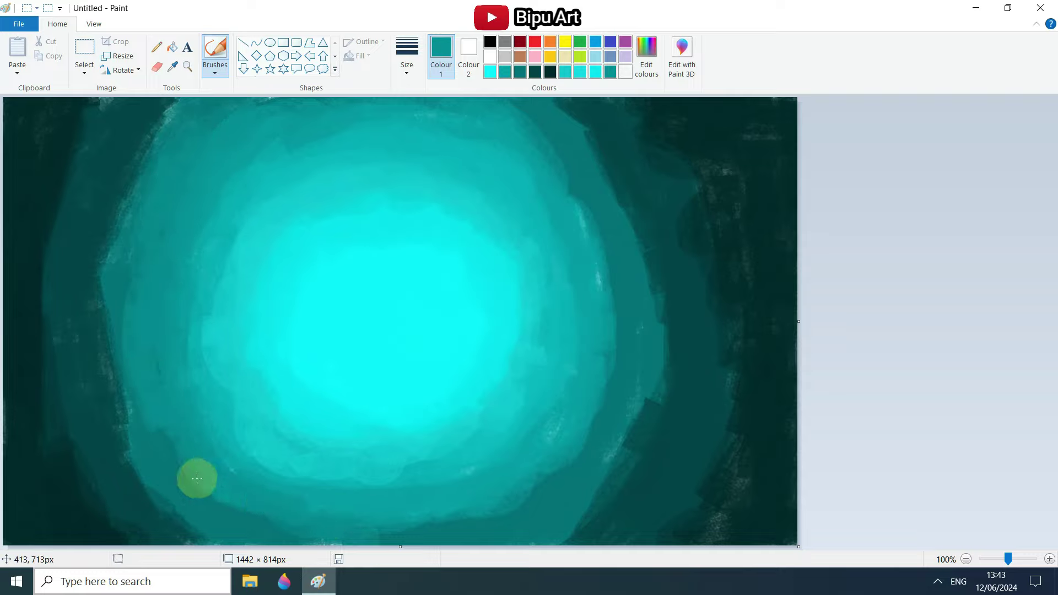
click(127, 239)
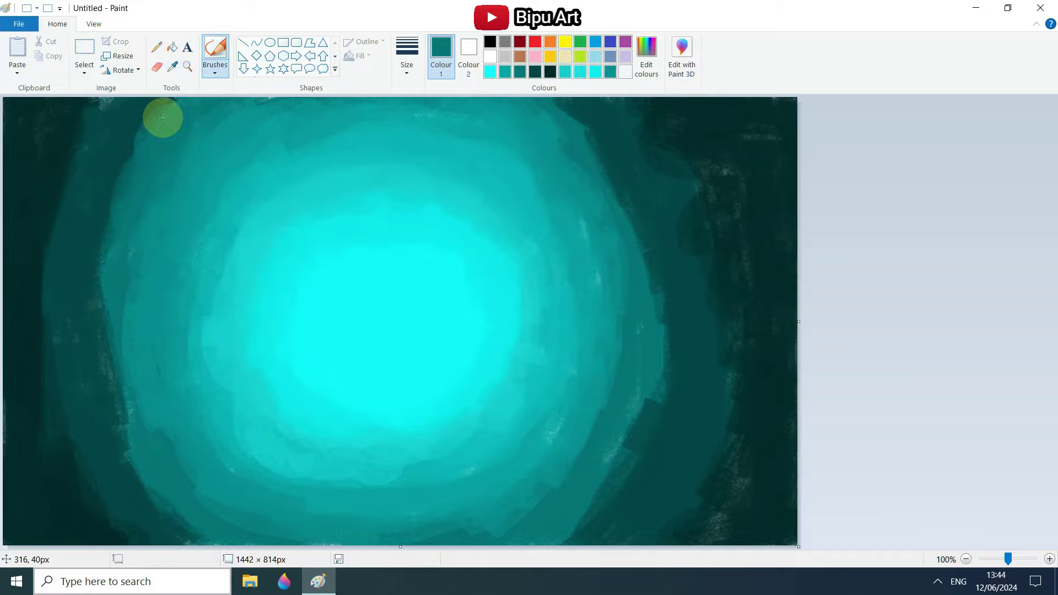
mouse_move(160, 114)
mouse_down()
mouse_move(108, 288)
mouse_move(116, 413)
mouse_up()
click(614, 160)
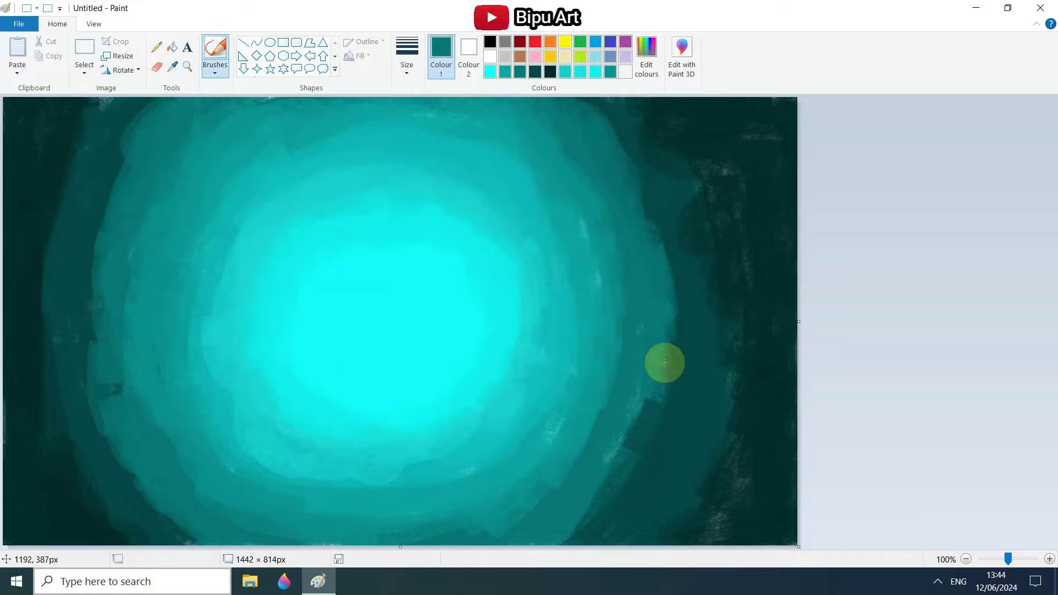
Step: Choose a deeper teal and brush it along the boundary between the second ring and the dark outer band
click(646, 55)
key(Return)
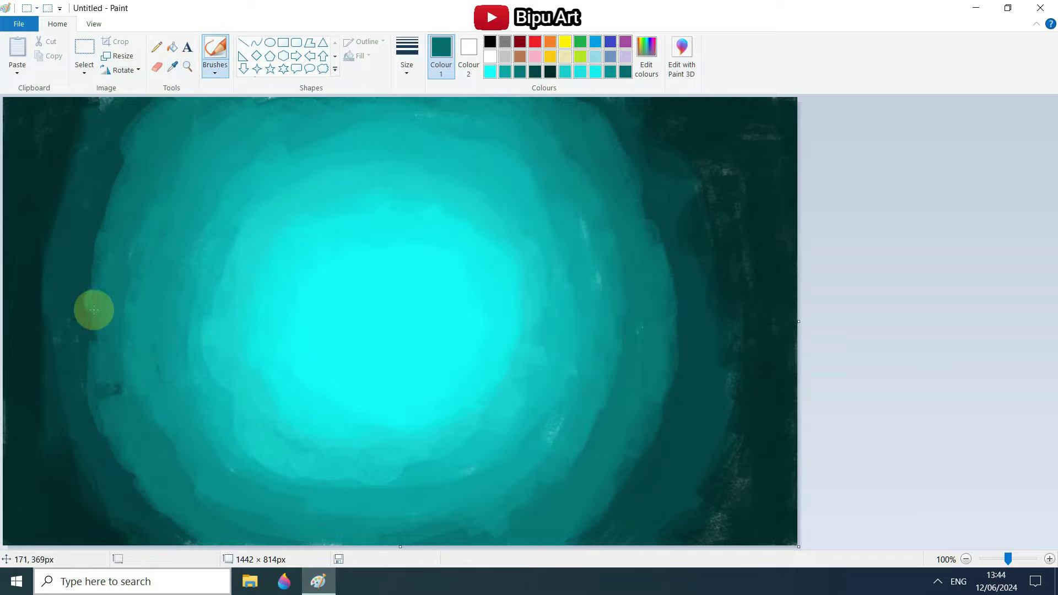
drag(607, 184, 648, 268)
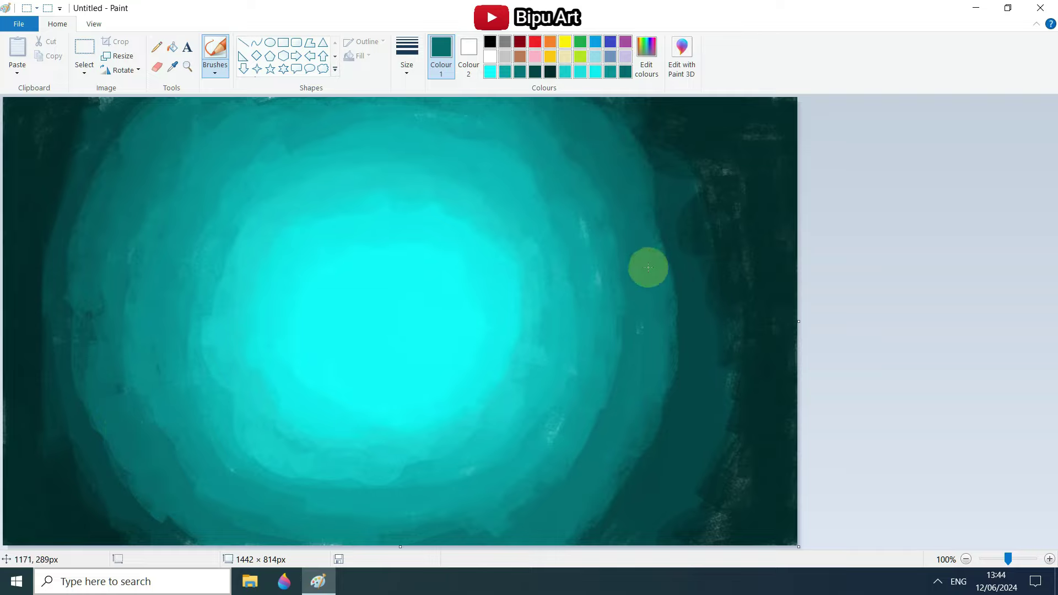
Step: Mix deep teal (RGB 4, 104, 104) and progressively darker shades, and brush them over the outer ring borders on both sides of the painting
click(540, 461)
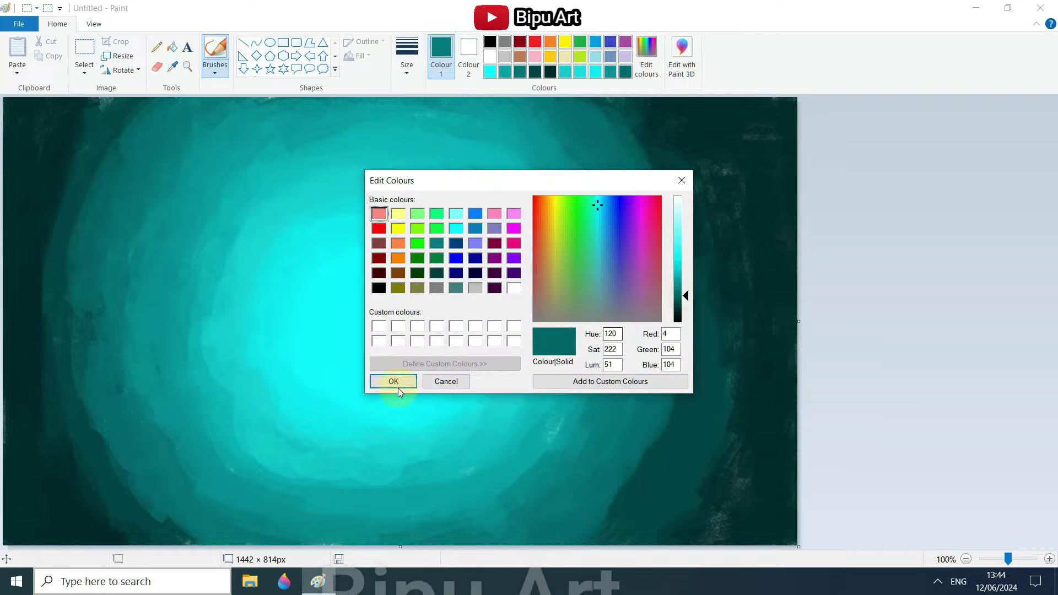
click(392, 380)
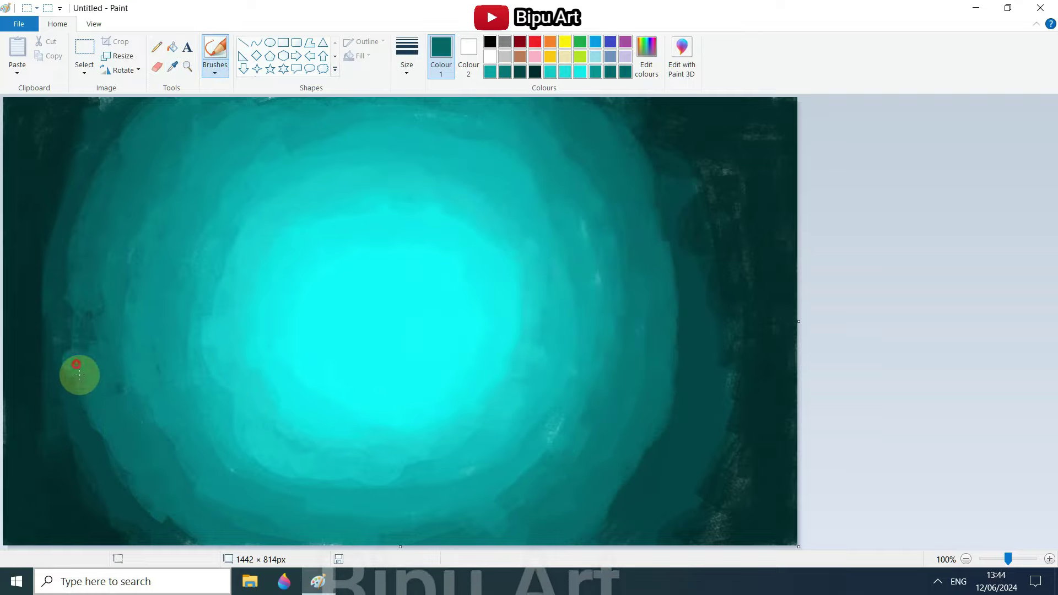
click(637, 59)
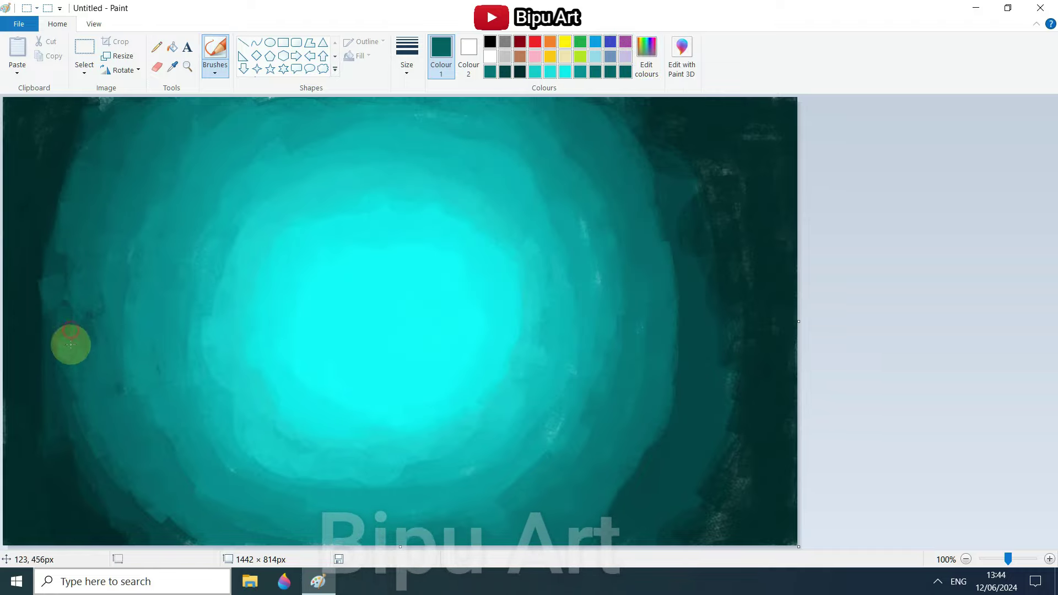
click(646, 60)
click(393, 381)
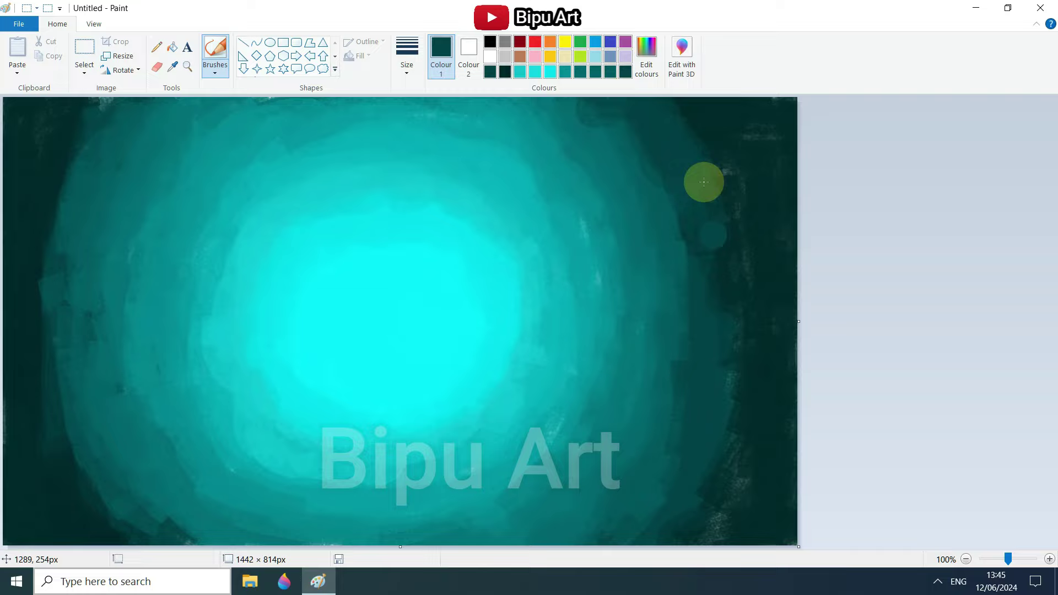
mouse_move(64, 146)
mouse_down()
mouse_move(54, 286)
mouse_move(61, 457)
mouse_move(99, 286)
mouse_up()
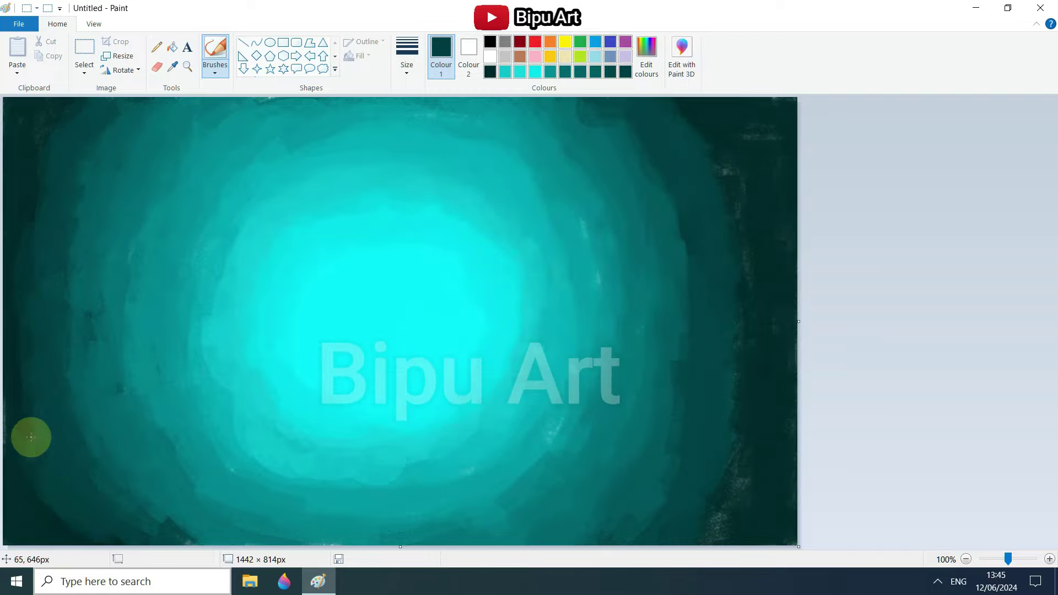
mouse_move(688, 100)
mouse_down()
mouse_move(751, 329)
mouse_move(650, 222)
mouse_move(643, 184)
mouse_move(687, 223)
mouse_move(685, 420)
mouse_move(664, 527)
mouse_up()
Step: Mix darker, near-black teals and brush them down both outer edges and the lower corners to cover the remaining light specks
click(646, 56)
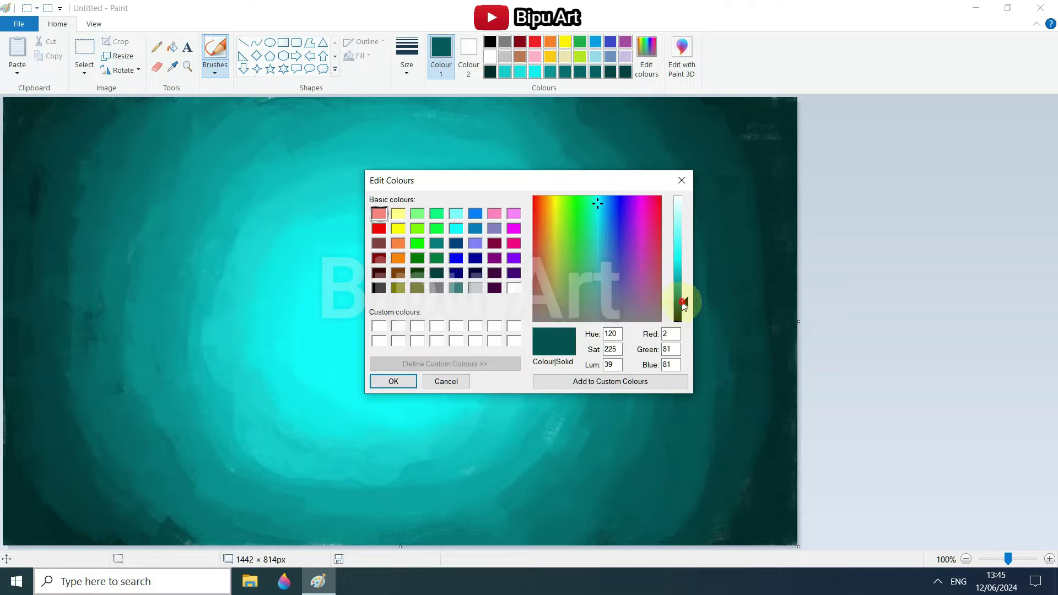
click(390, 380)
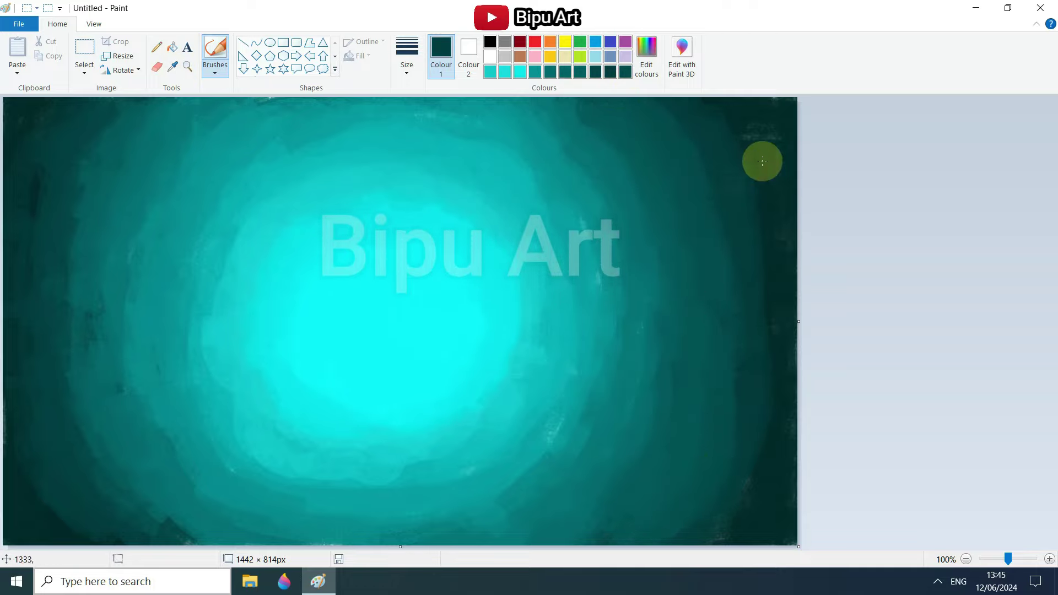
drag(760, 161, 736, 502)
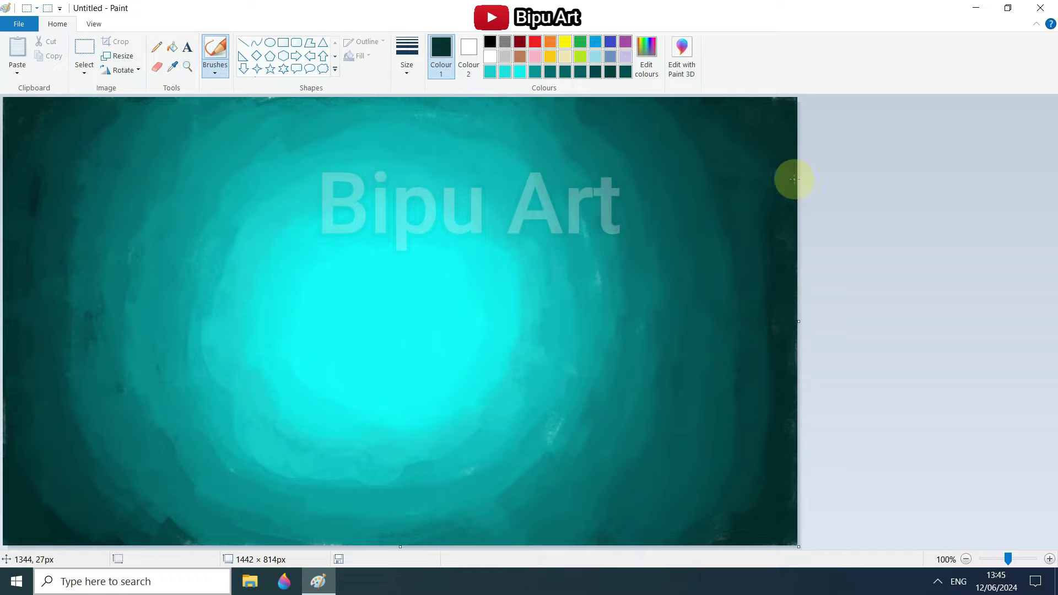
mouse_move(35, 125)
mouse_down()
mouse_move(1, 222)
mouse_move(0, 291)
mouse_move(87, 124)
mouse_move(19, 306)
mouse_move(24, 463)
mouse_up()
drag(673, 537, 734, 461)
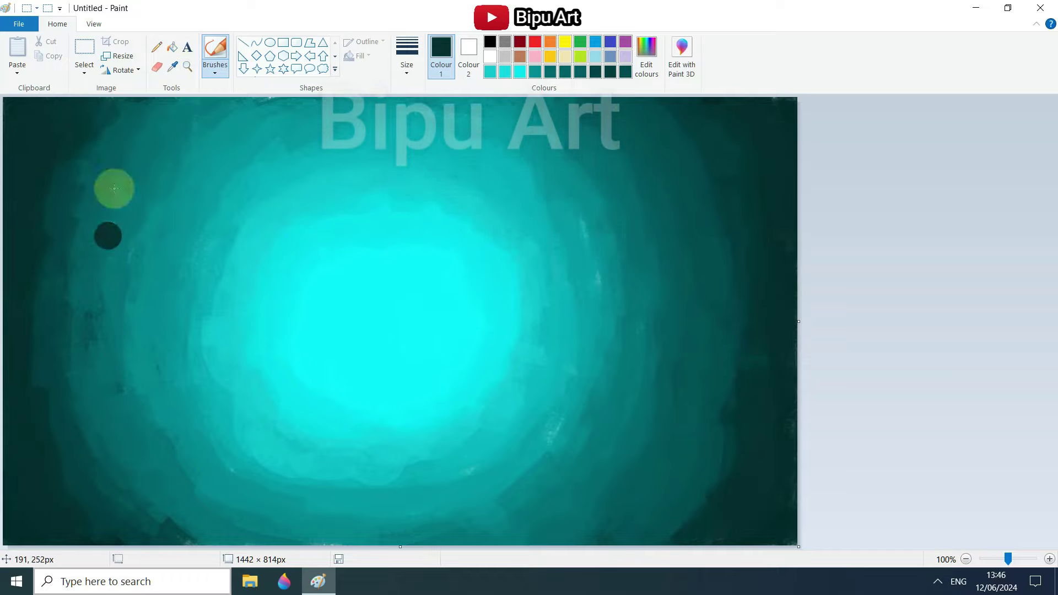
Step: Mix a lighter cyan from the bright centre colour and brush a soft patch in the middle of the glow
click(647, 55)
click(679, 243)
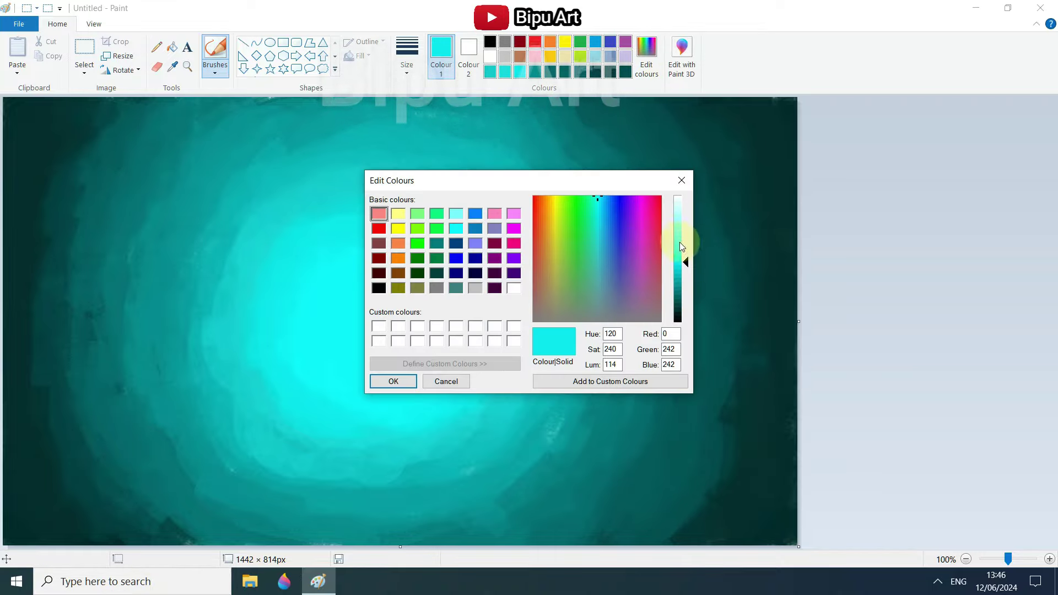
click(394, 379)
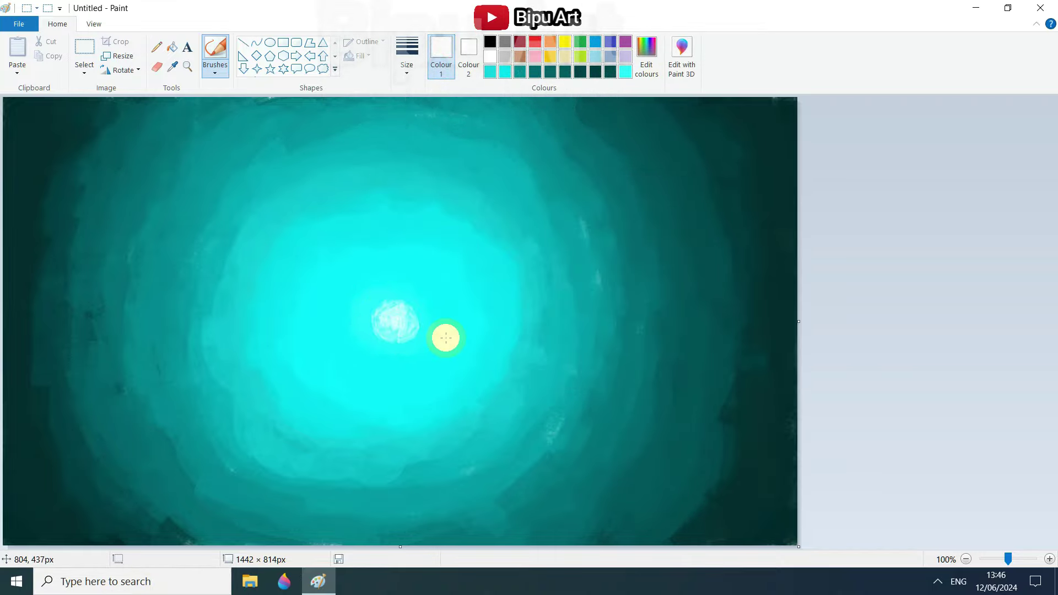
Step: Mix a very pale cyan and brush a near-white highlight over the middle of the glow
click(647, 55)
click(676, 217)
click(393, 381)
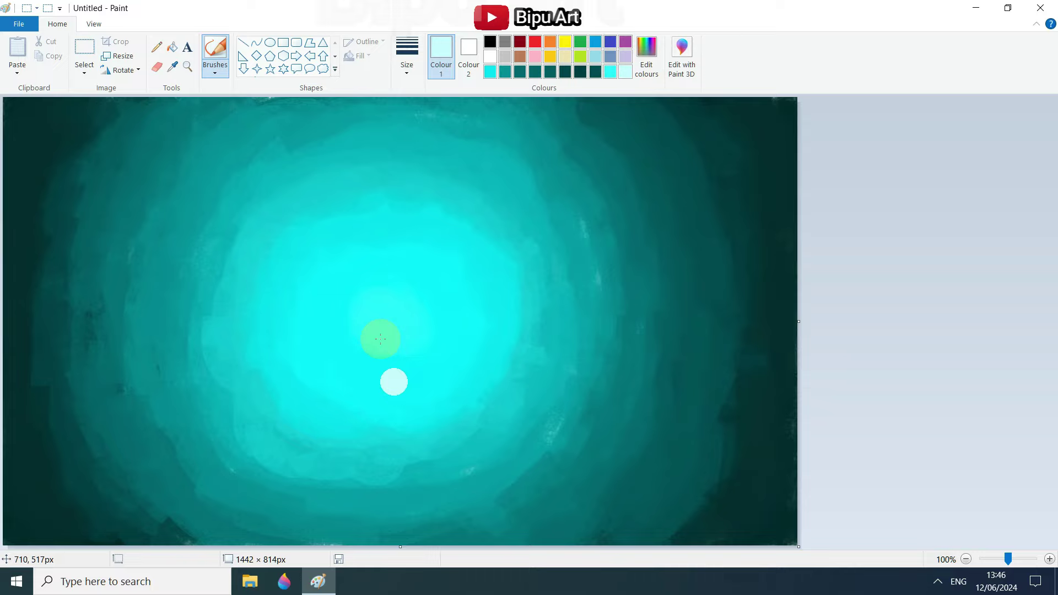
drag(378, 337, 409, 301)
drag(408, 373, 402, 357)
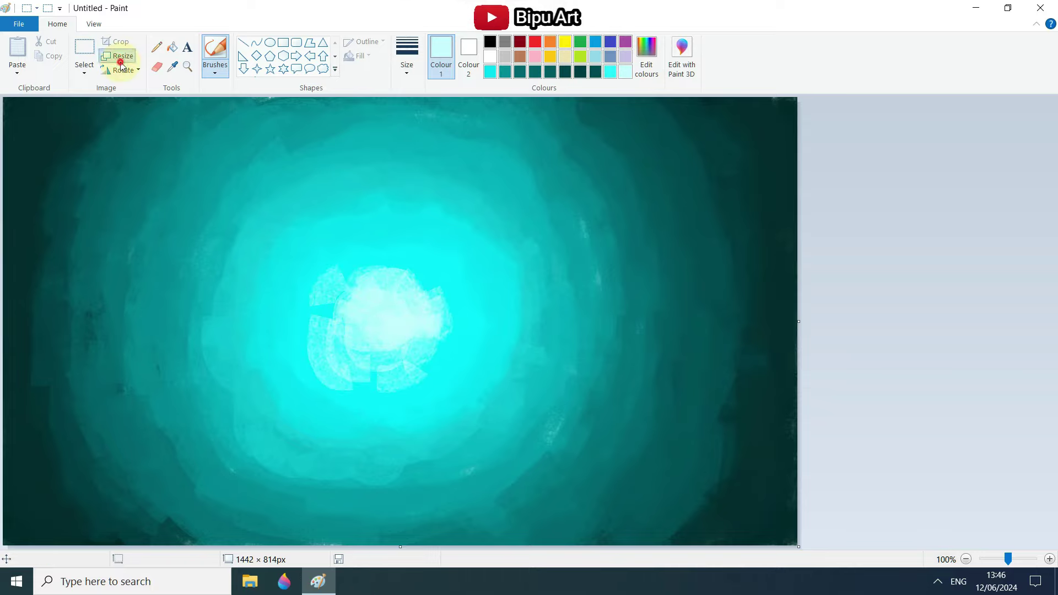
Step: Blur the painting horizontally by resizing its width to 40 px and back to 1442 px, keeping the height at 814 px
click(121, 58)
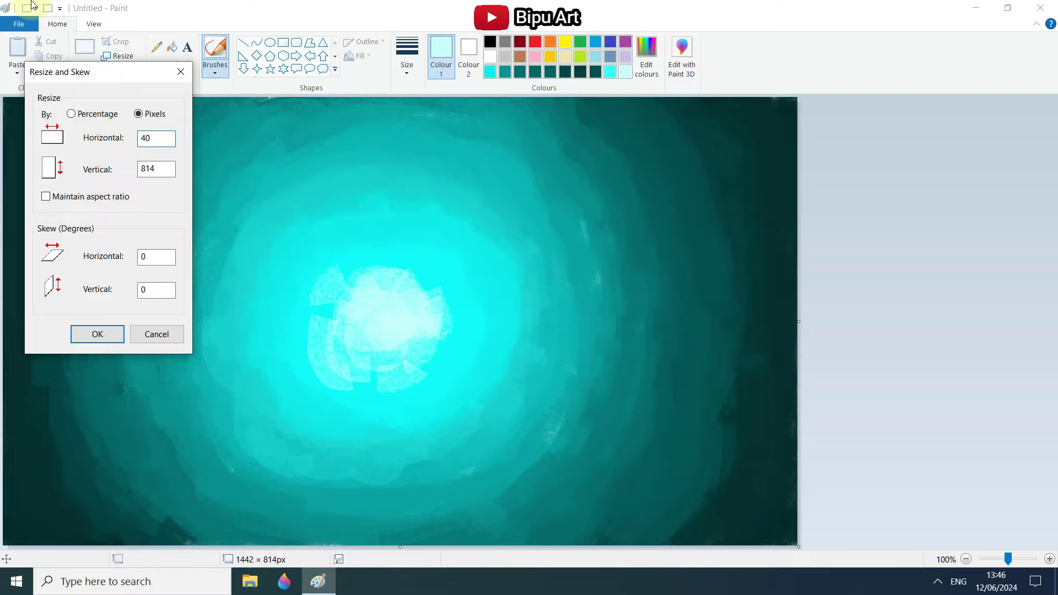
click(100, 336)
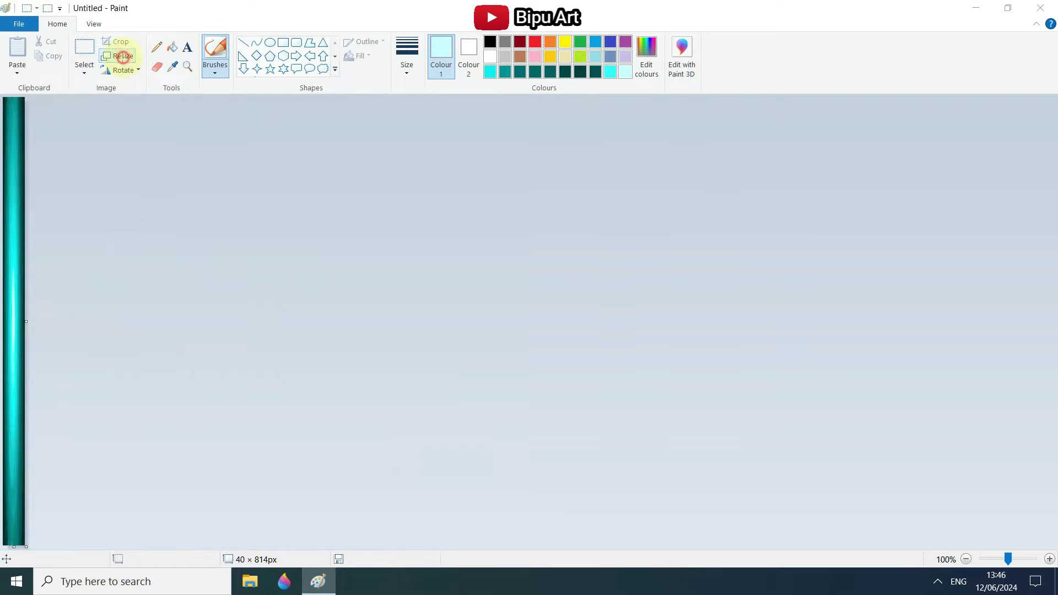
click(122, 57)
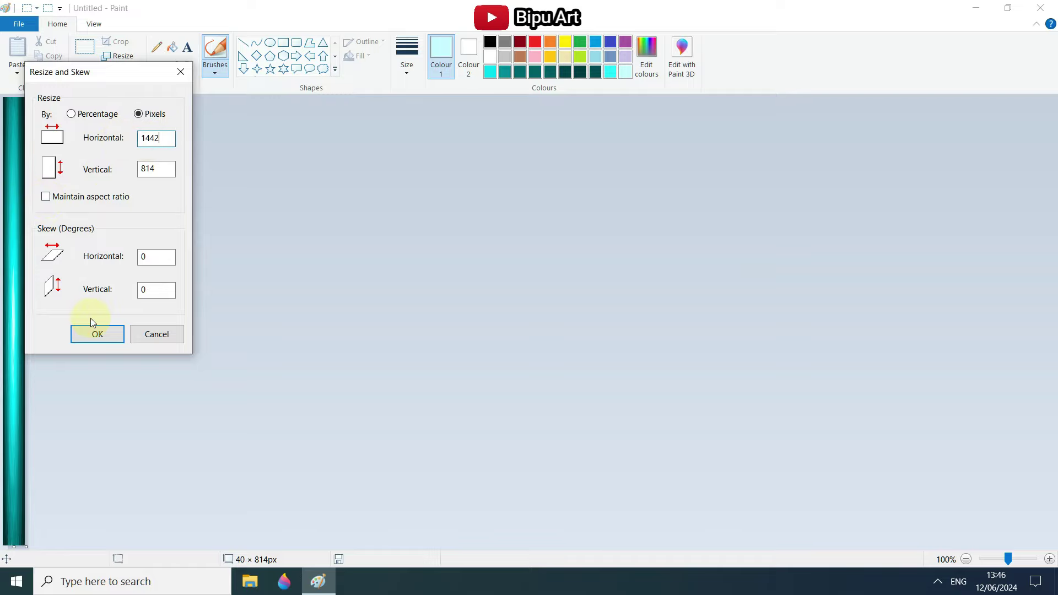
click(99, 333)
Step: Blur the painting vertically by resizing its height to 6 px and back to 814 px, keeping the width at 1442 px
click(136, 57)
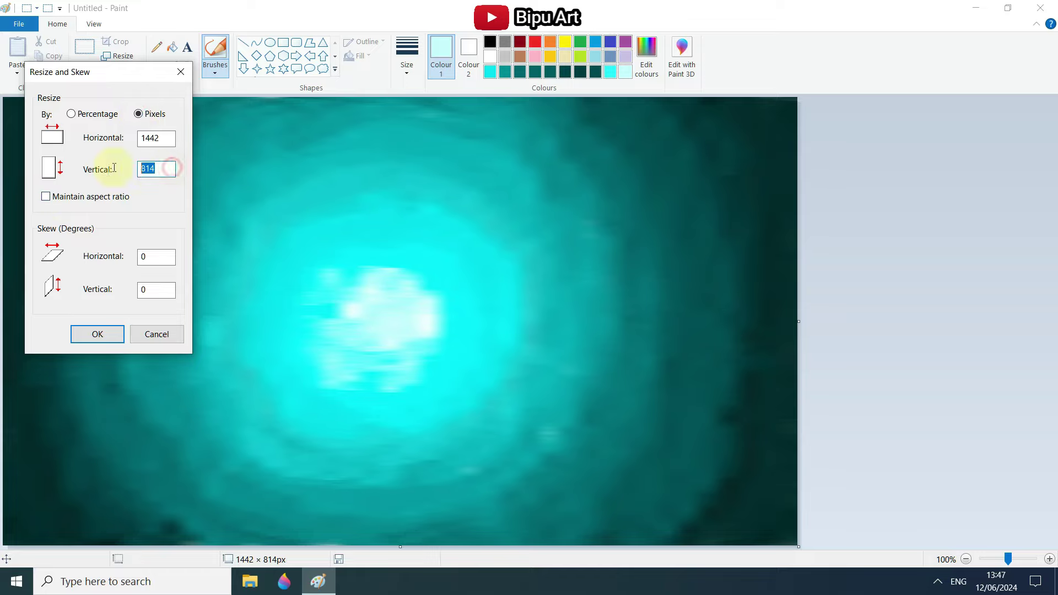
click(94, 343)
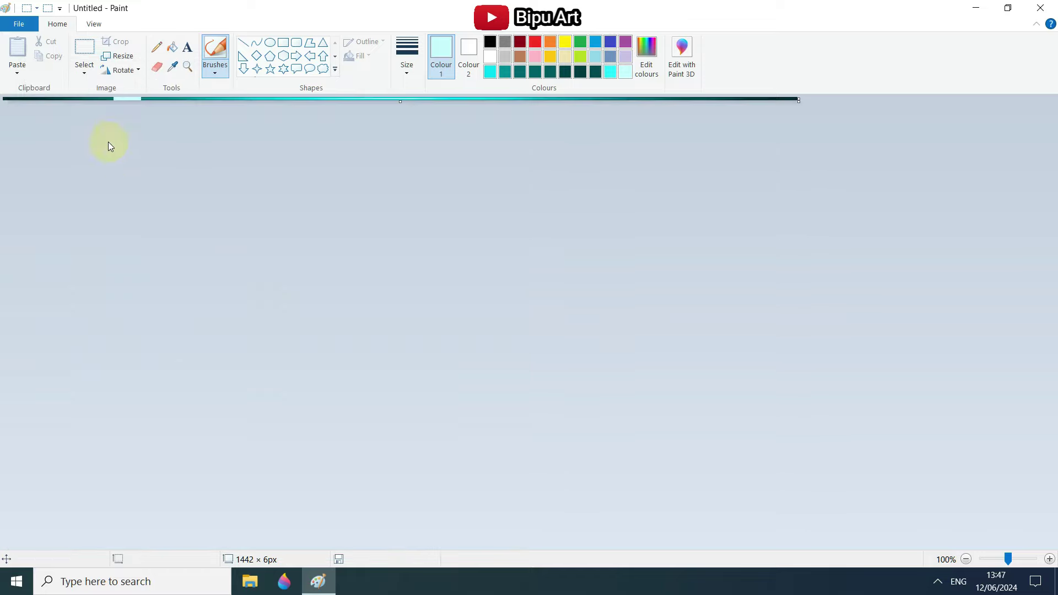
click(115, 56)
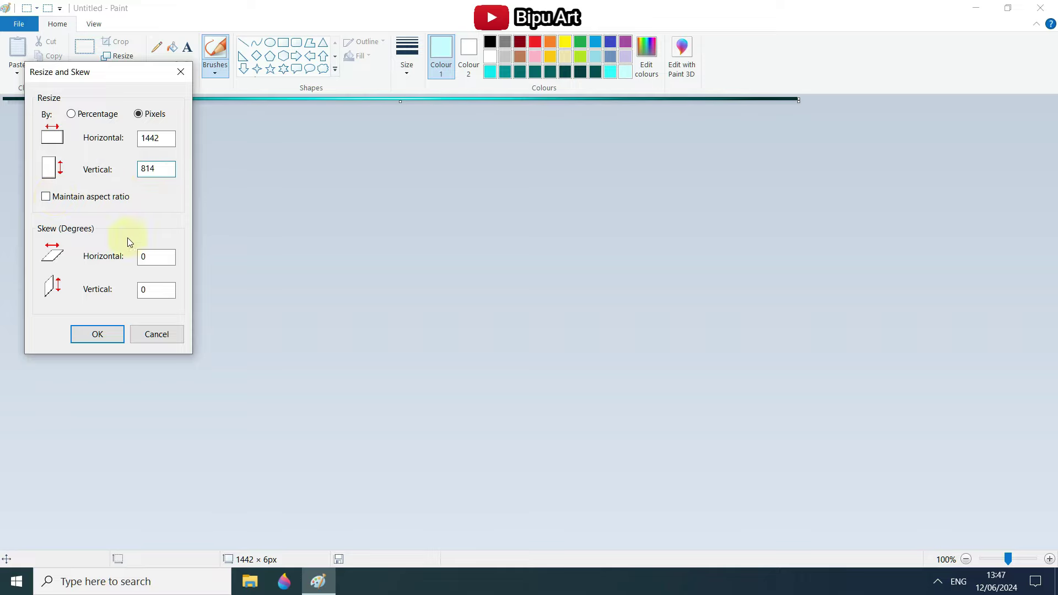
click(108, 342)
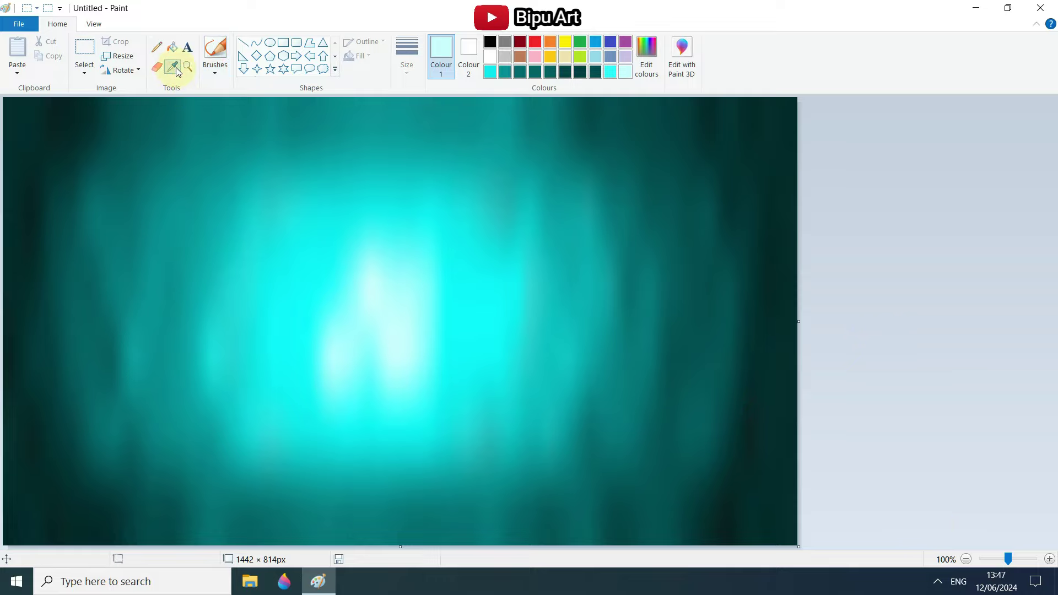
Step: Sample bright cyan from the glow, choose the Airbrush and a spray size, and spray fine specks around the upper part of the glow
click(466, 277)
click(217, 77)
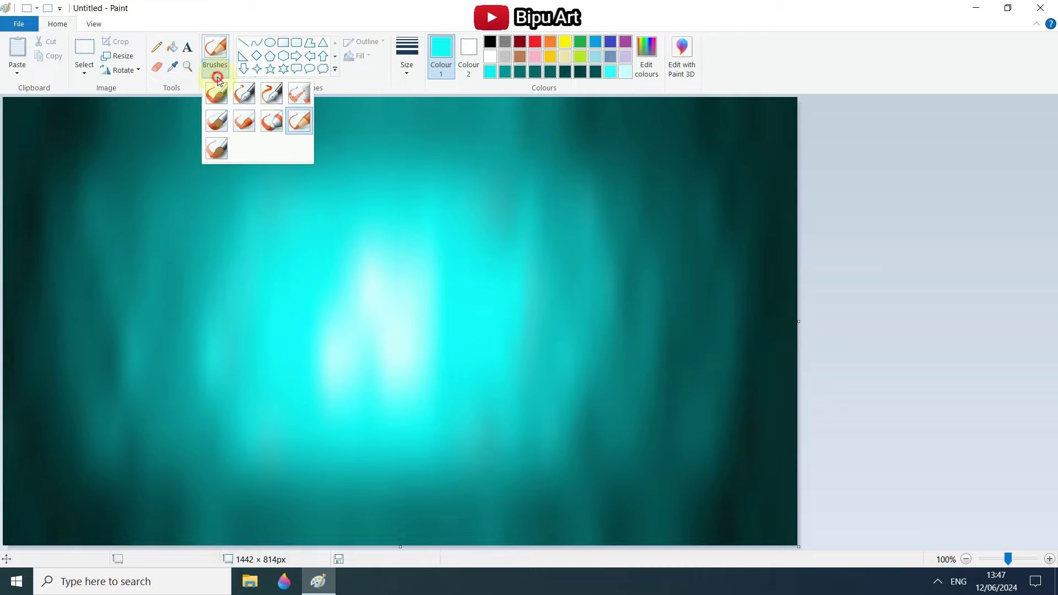
click(301, 98)
click(413, 51)
click(439, 175)
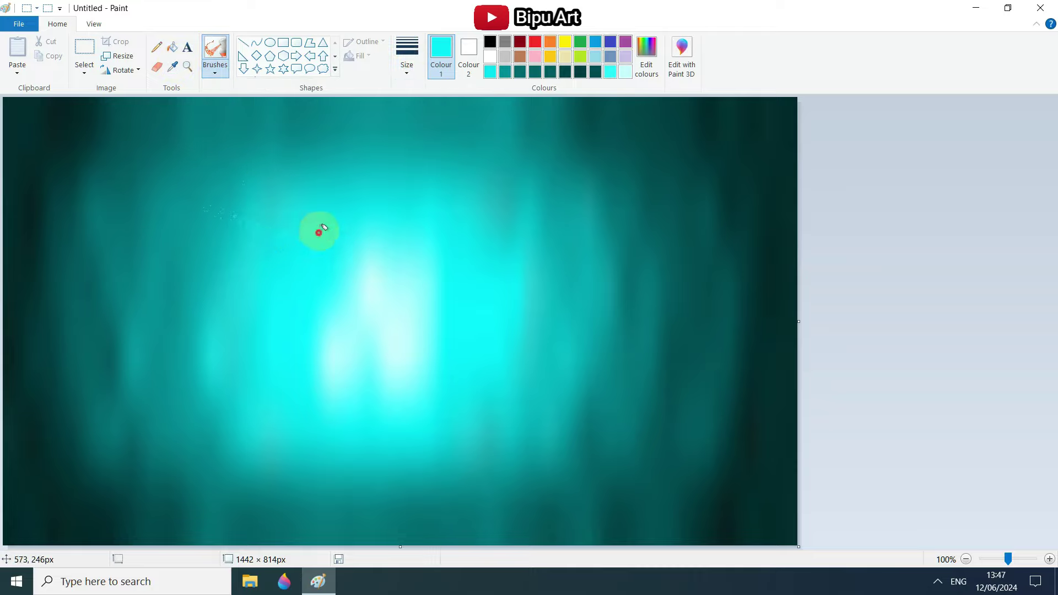
mouse_move(279, 250)
mouse_down()
mouse_move(363, 222)
mouse_move(363, 206)
mouse_move(349, 203)
mouse_move(410, 236)
mouse_up()
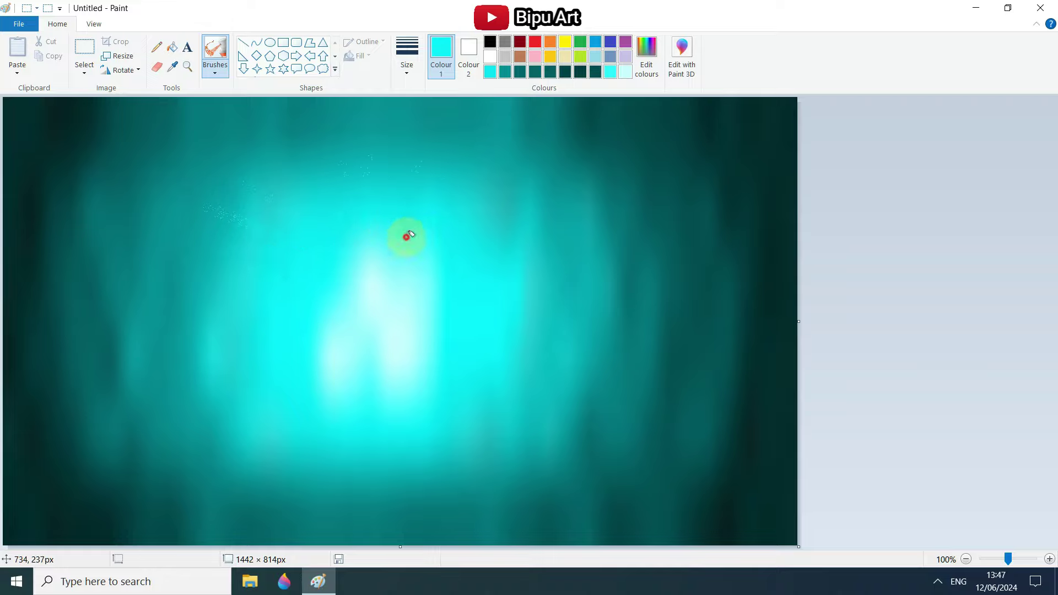